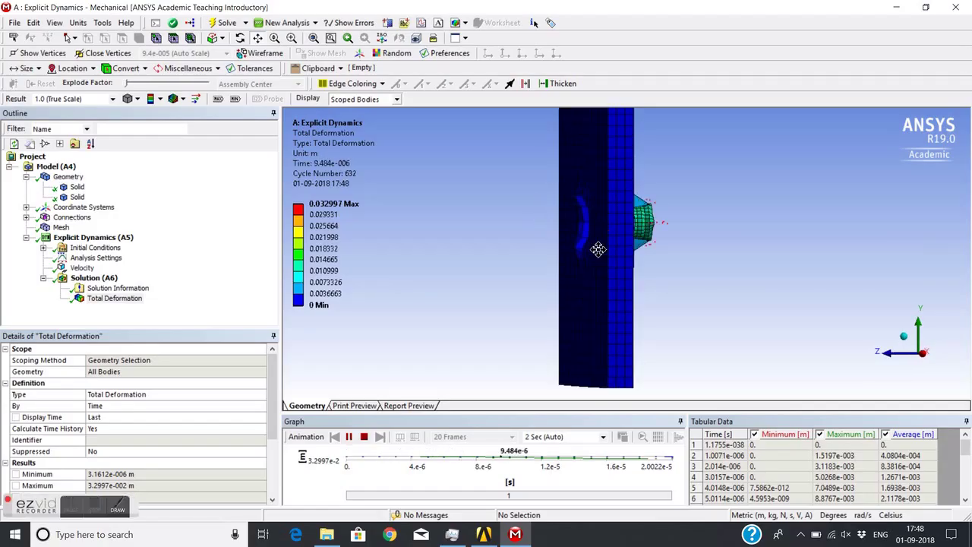
# Orbit and zoom the Total Deformation animation to inspect the bullet perforating the plate.
pyautogui.moveTo(598, 249); pyautogui.dragTo(624, 244, button='middle')
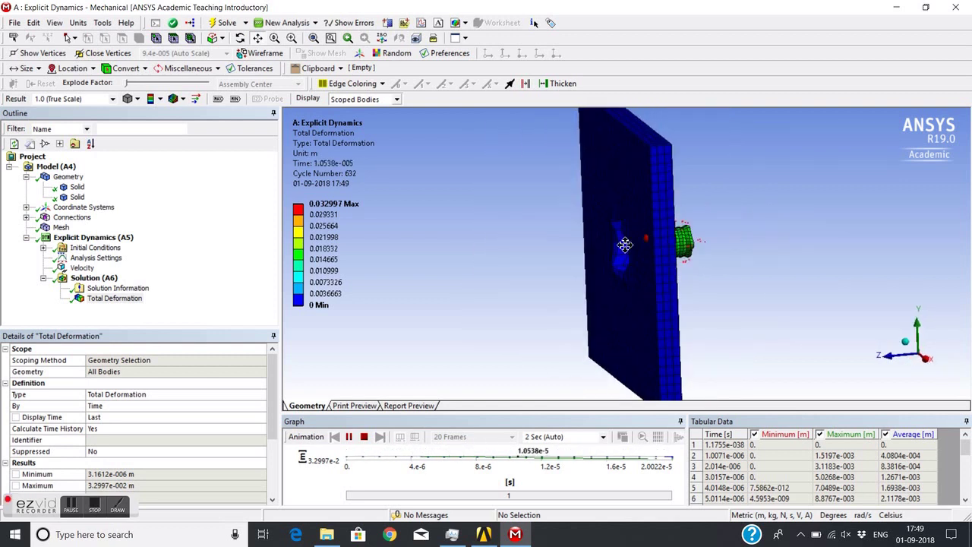
pyautogui.scroll(3, 624, 245)
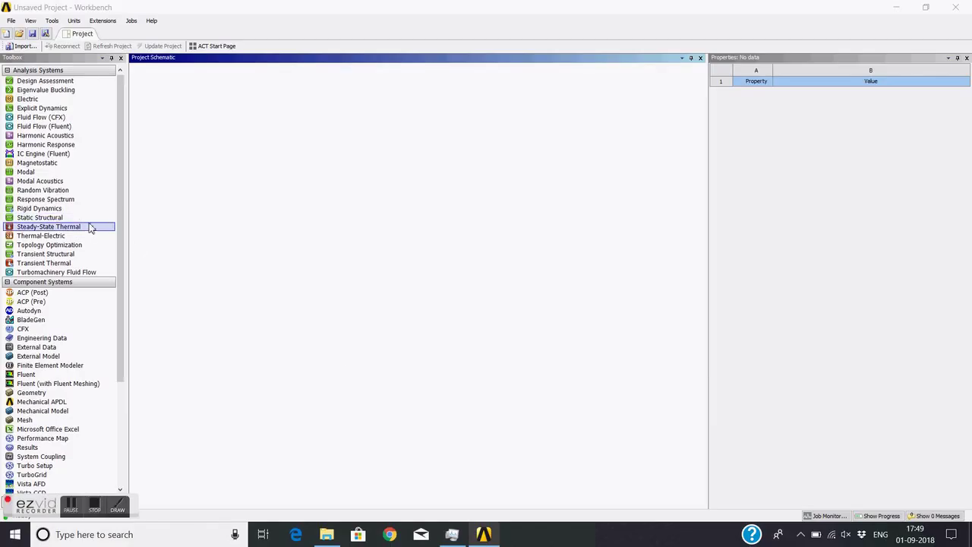
# Add an Explicit Dynamics system to the project and open its Engineering Data cell (A2).
pyautogui.click(42, 108)
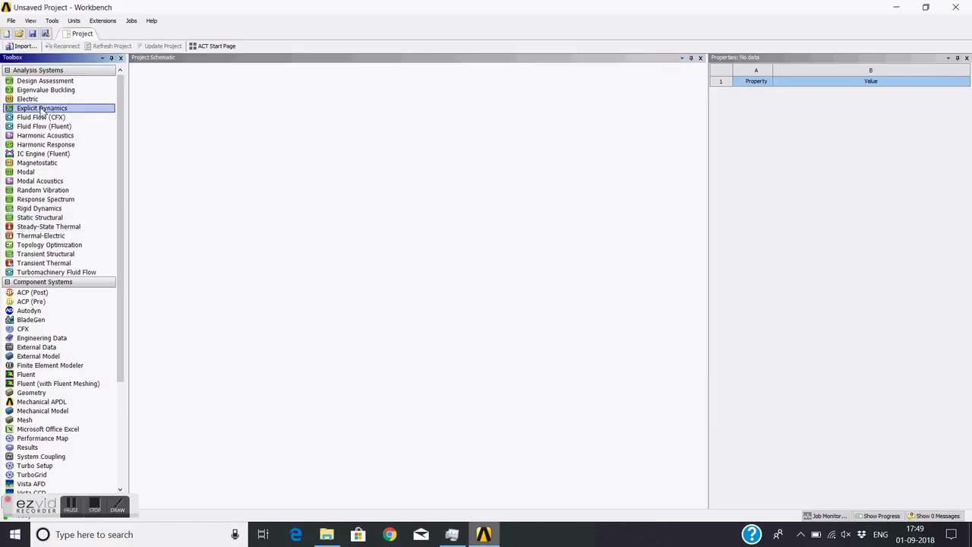
pyautogui.doubleClick(43, 109)
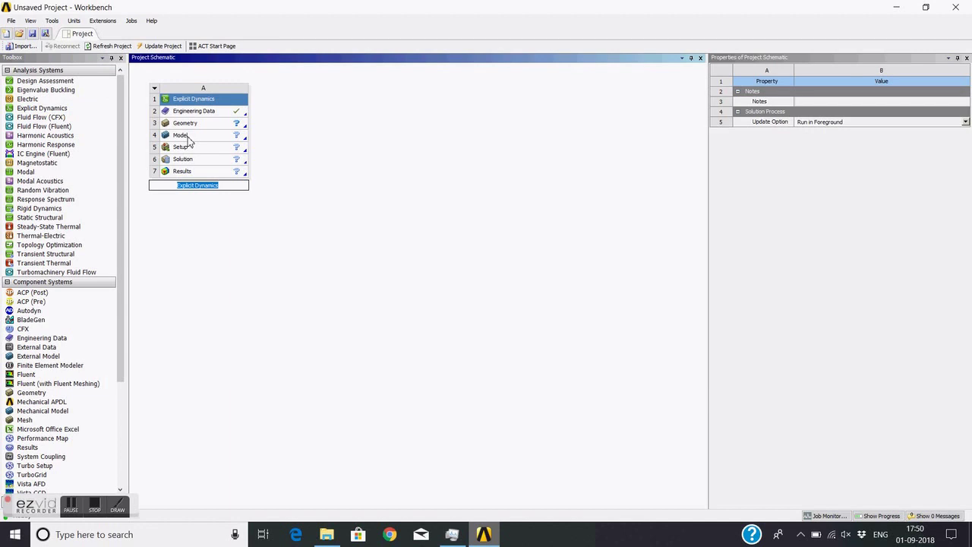
pyautogui.click(193, 113)
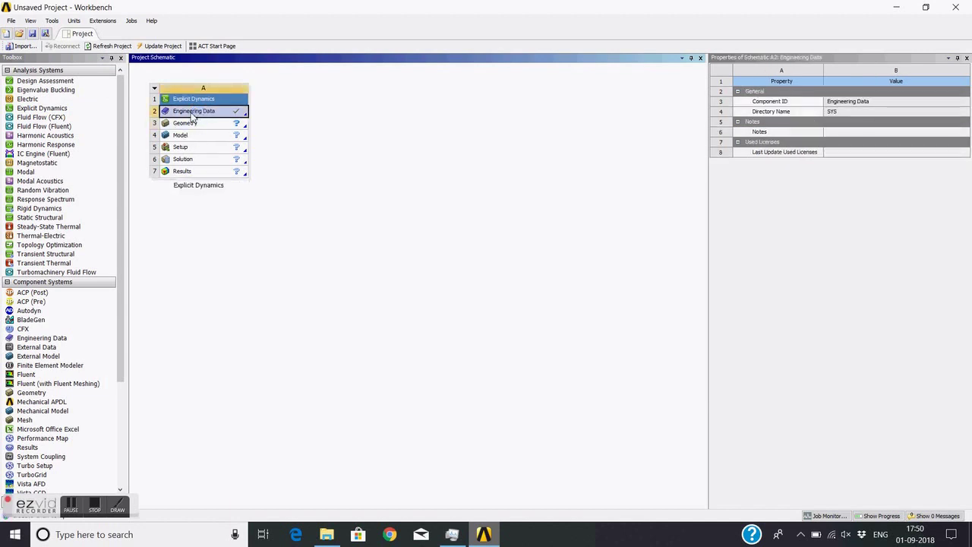
pyautogui.doubleClick(192, 112)
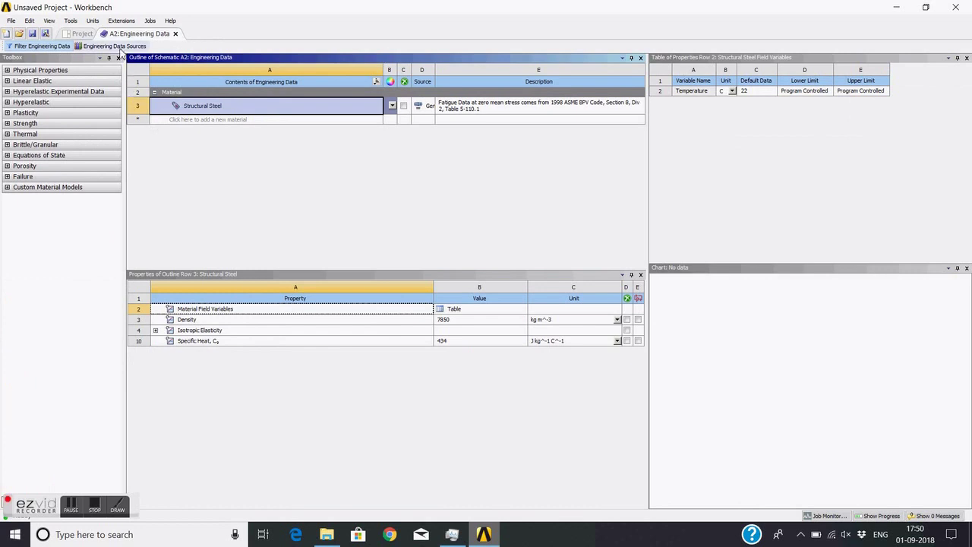
# From the Explicit Materials library, add AL 2024-T4 and STEEL 1006 to the engineering data.
pyautogui.click(119, 47)
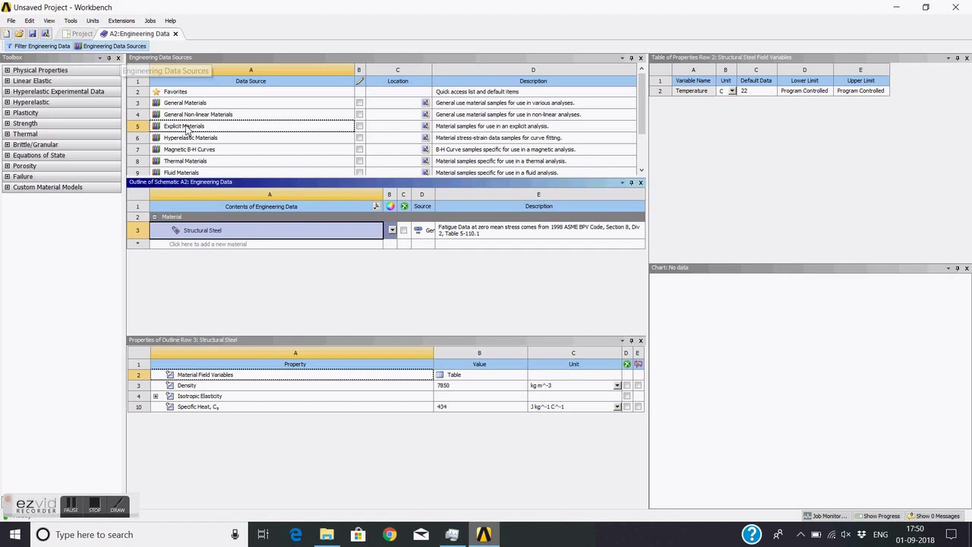
pyautogui.click(70, 505)
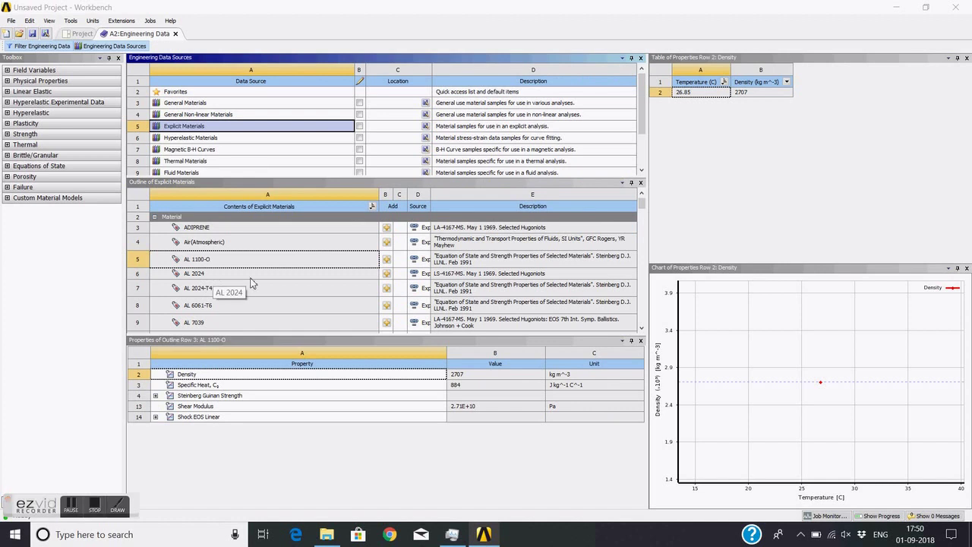
pyautogui.scroll(-3, 251, 281)
pyautogui.scroll(3, 253, 283)
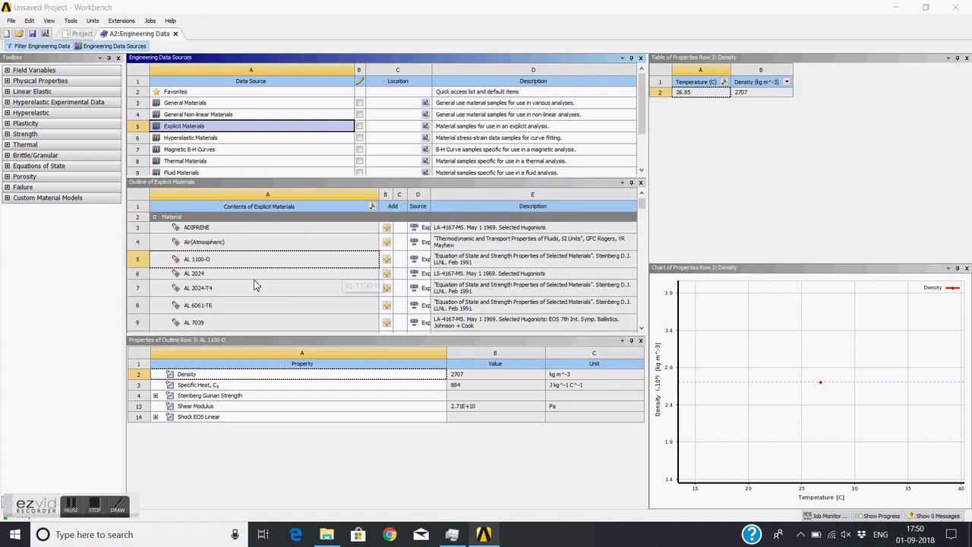
pyautogui.click(228, 290)
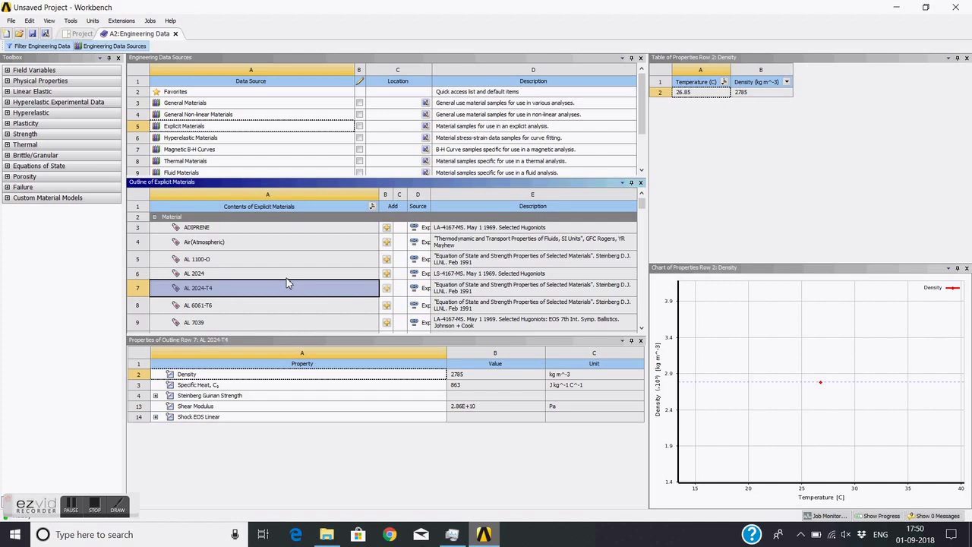
pyautogui.scroll(-15, 287, 283)
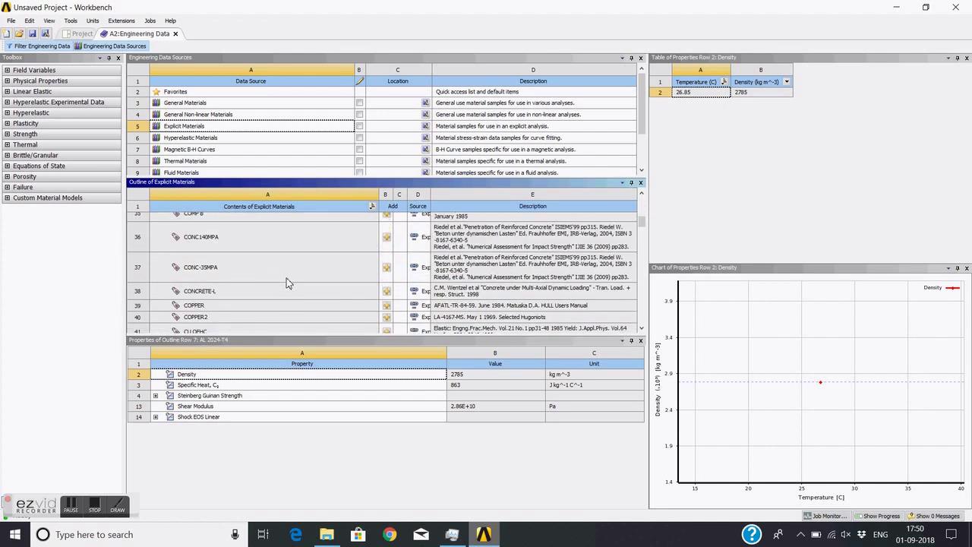
pyautogui.scroll(-20, 287, 282)
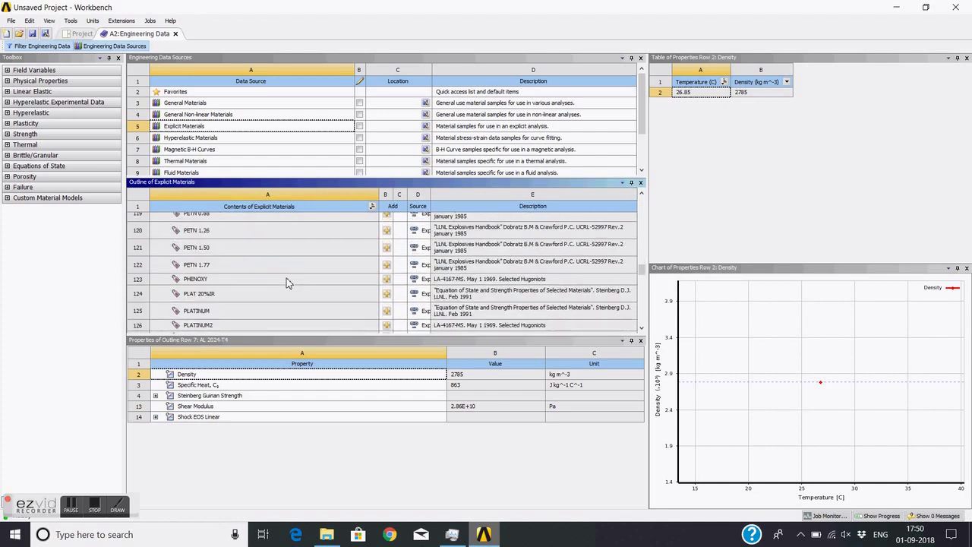
pyautogui.scroll(-10, 287, 282)
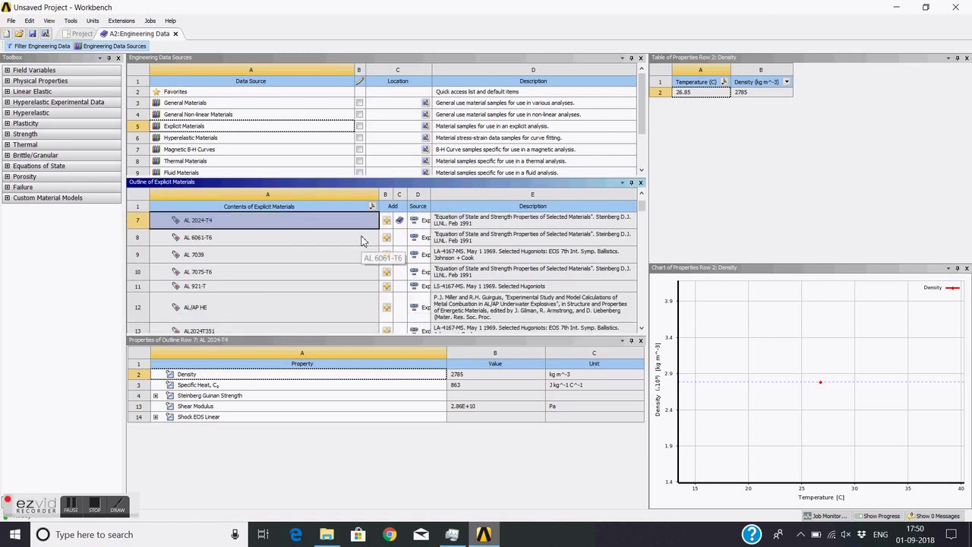
pyautogui.scroll(-4, 363, 247)
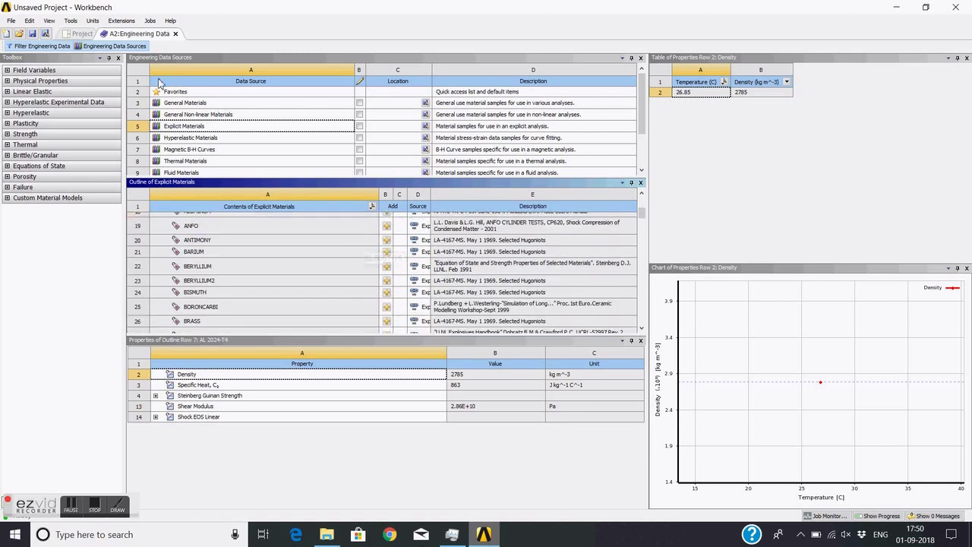
# Hide the library sources and review the added AL 2024-T4 and STEEL 1006 properties.
pyautogui.click(115, 47)
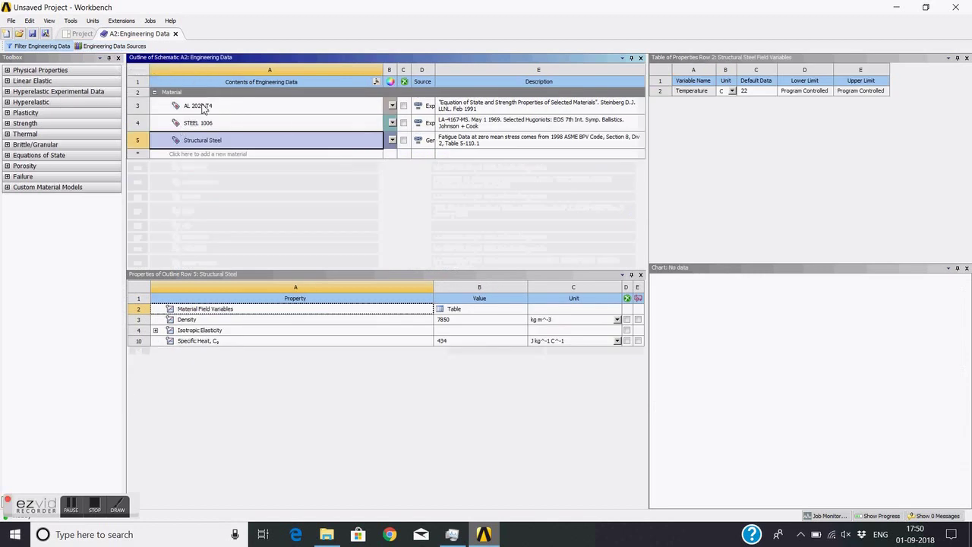
pyautogui.click(203, 108)
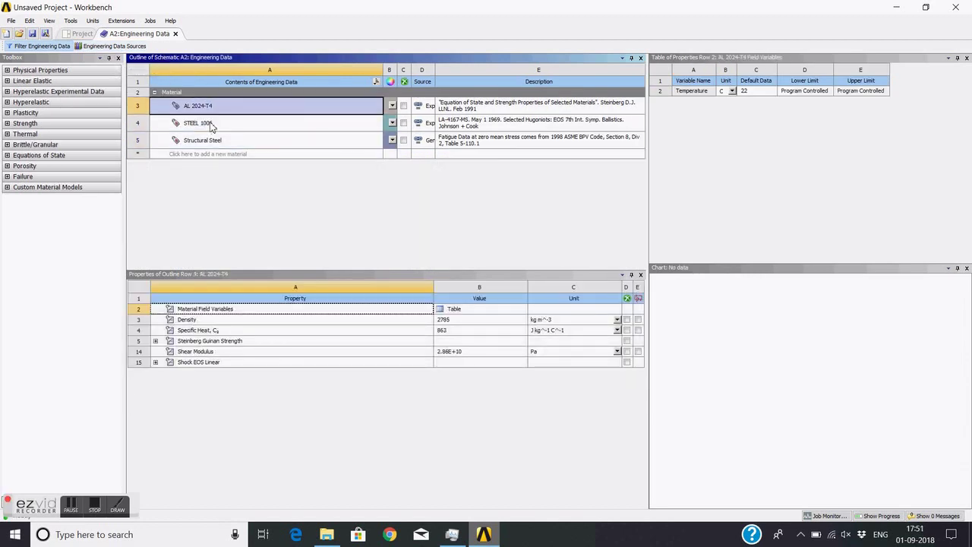
pyautogui.click(211, 126)
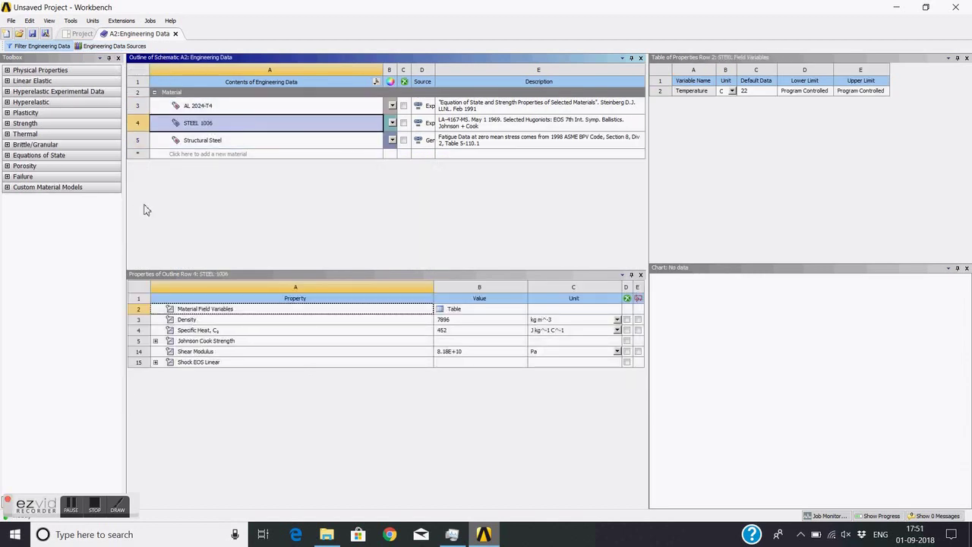
# Close Engineering Data and create a New DesignModeler Geometry from the Geometry cell (A3).
pyautogui.click(175, 34)
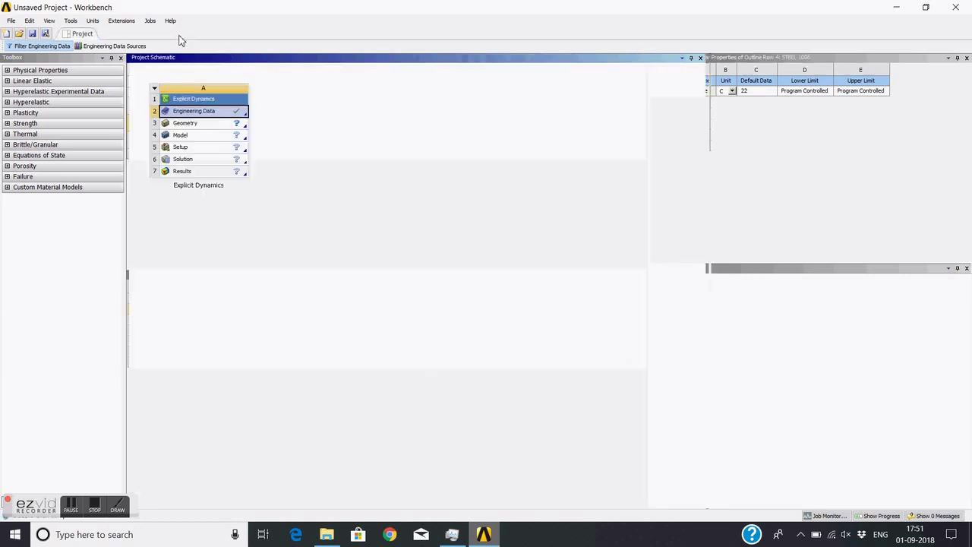
pyautogui.click(210, 131)
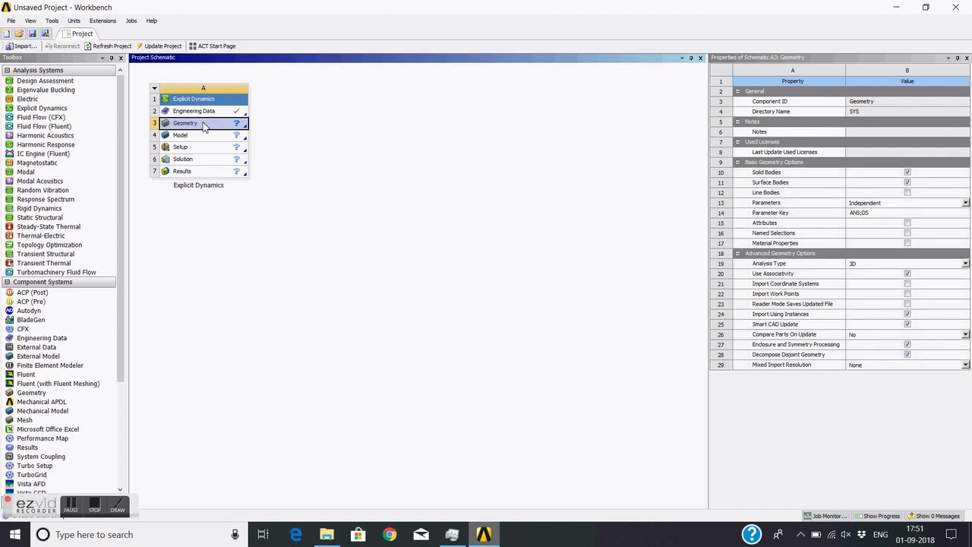
pyautogui.rightClick(204, 126)
pyautogui.click(236, 143)
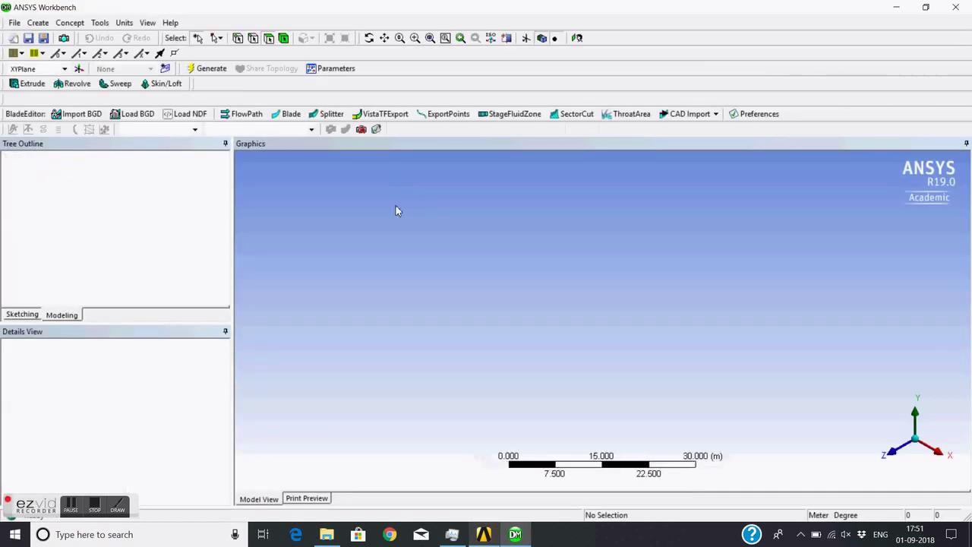
# Set model units to millimetres and draw a rectangle around the origin on the XYPlane.
pyautogui.click(122, 23)
pyautogui.click(144, 64)
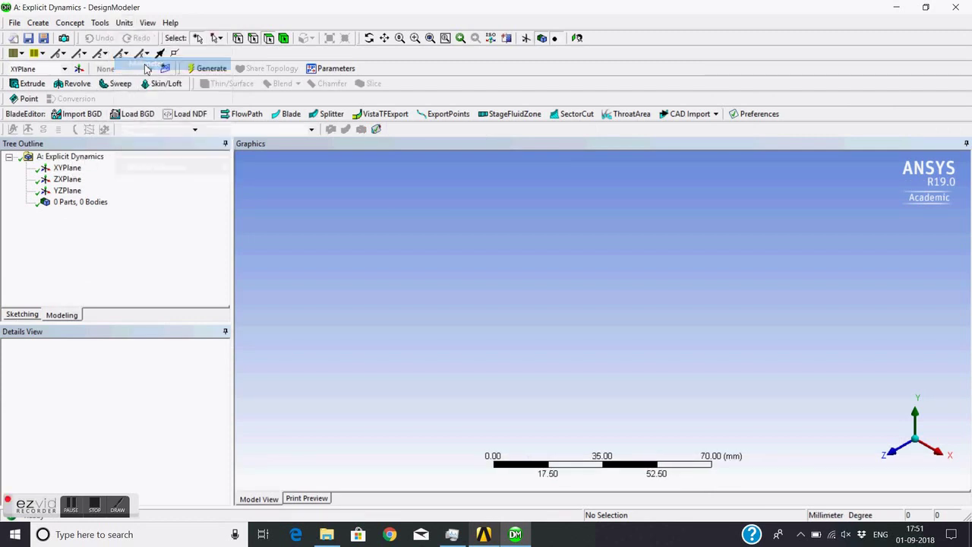
pyautogui.click(66, 168)
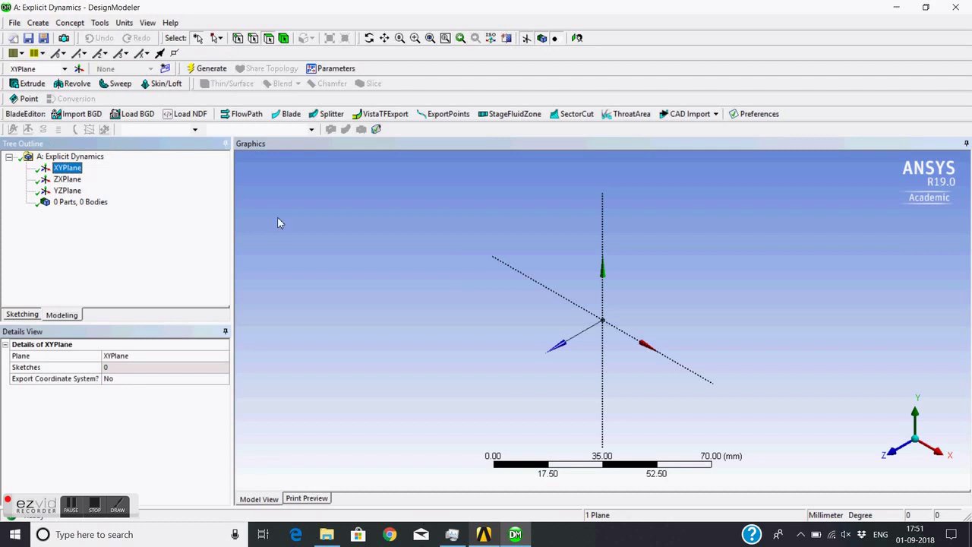
pyautogui.click(900, 460)
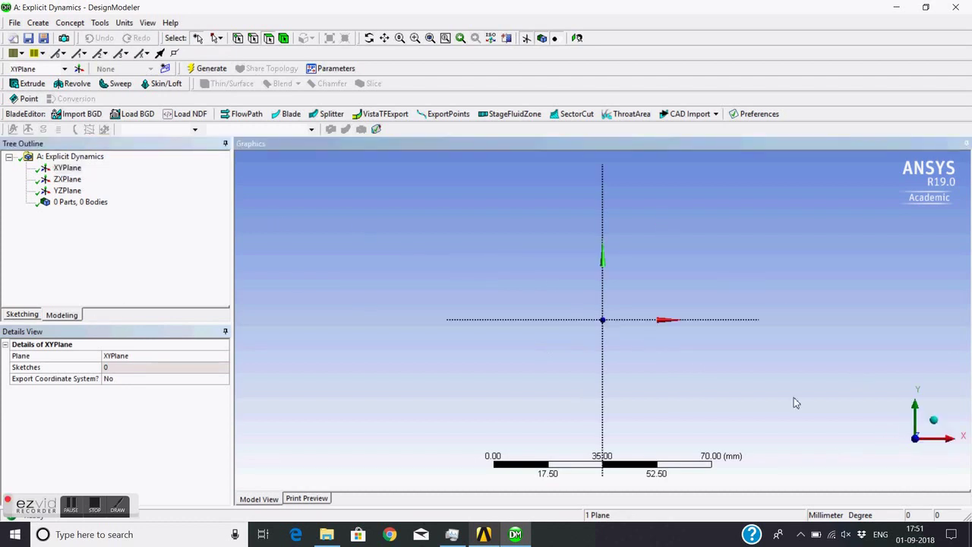
pyautogui.click(26, 316)
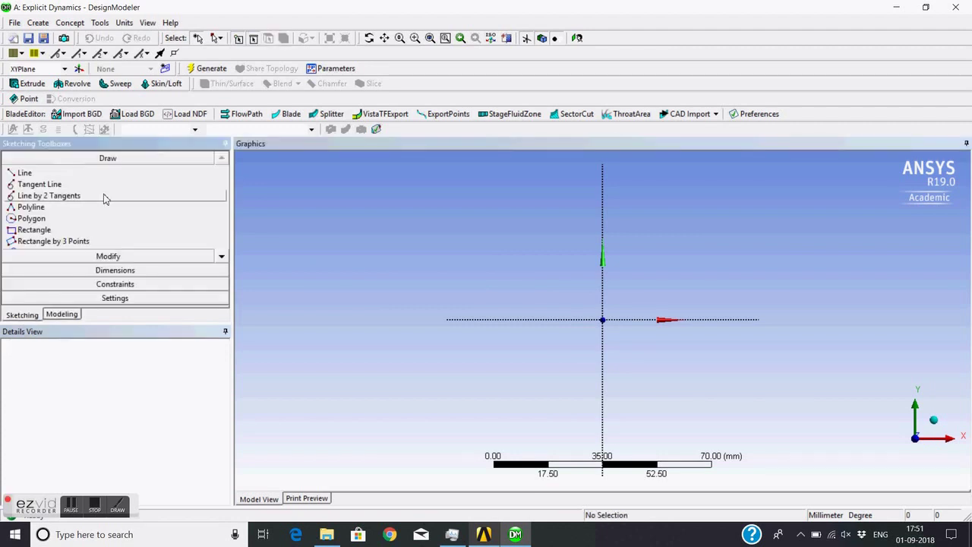
pyautogui.click(40, 229)
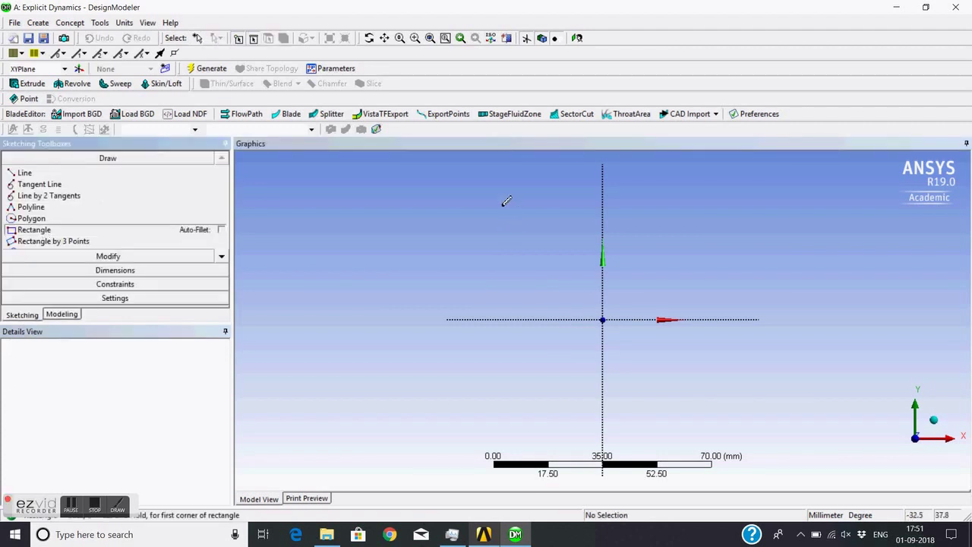
pyautogui.click(497, 201)
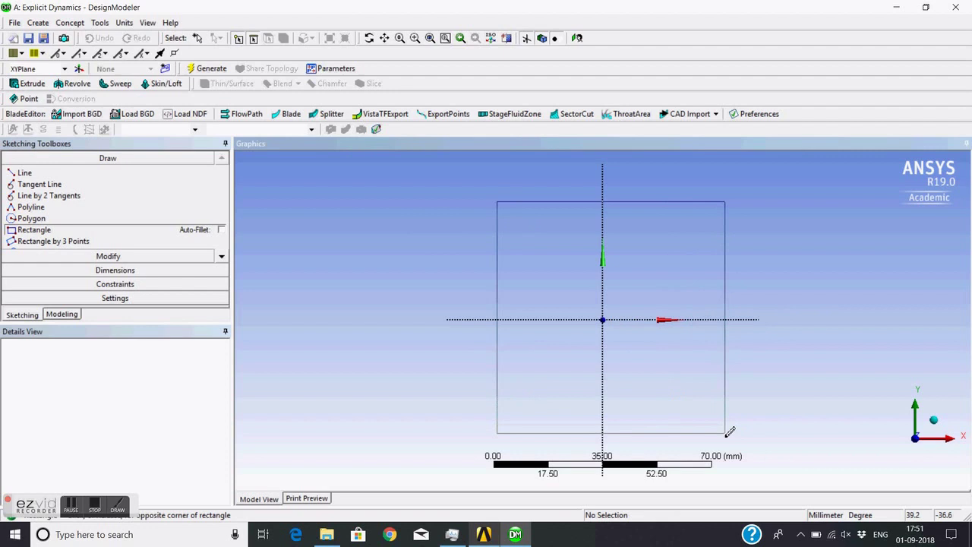
pyautogui.click(725, 433)
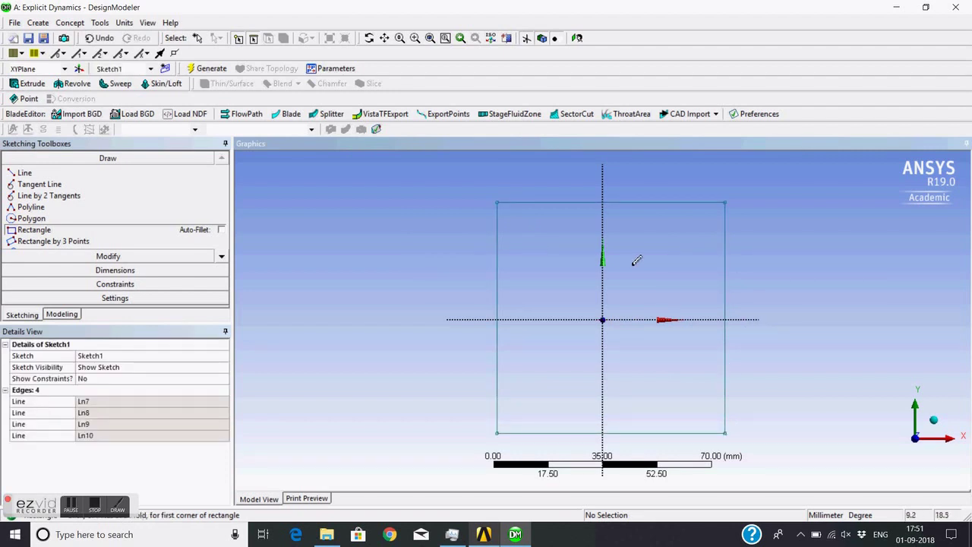
# Extrude Sketch1 5 mm as Add Frozen to generate the plate, then select its front face.
pyautogui.moveTo(575, 271); pyautogui.dragTo(439, 298, button='middle')
pyautogui.click(28, 83)
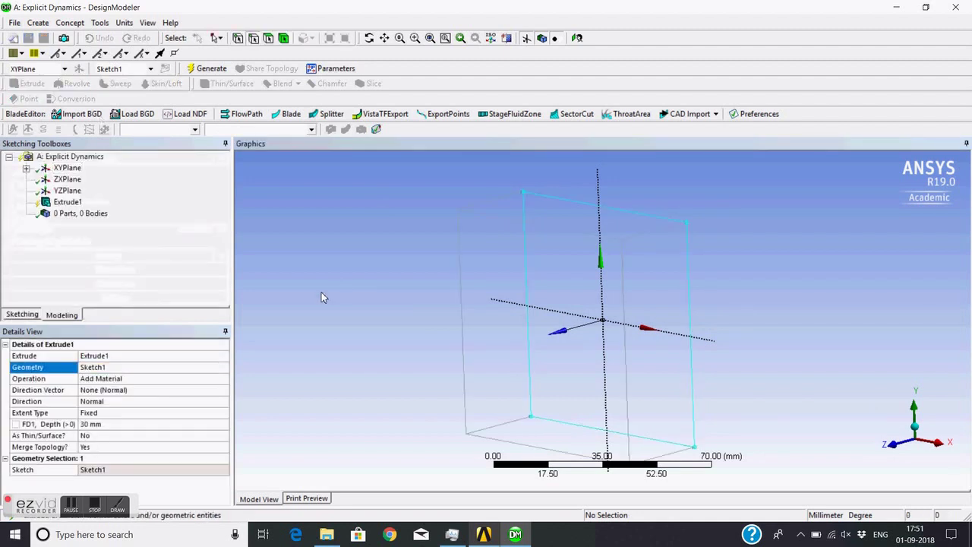
pyautogui.click(125, 379)
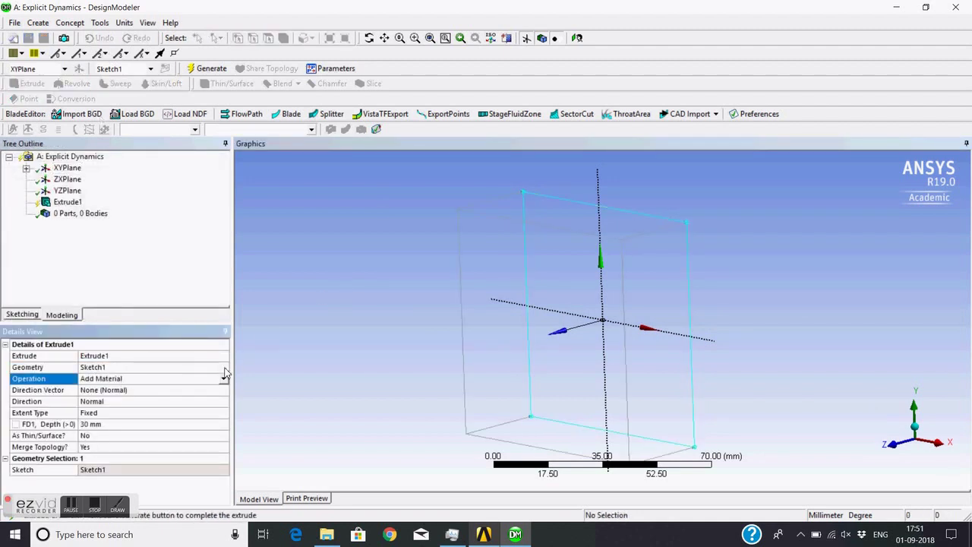
pyautogui.click(224, 379)
pyautogui.click(131, 395)
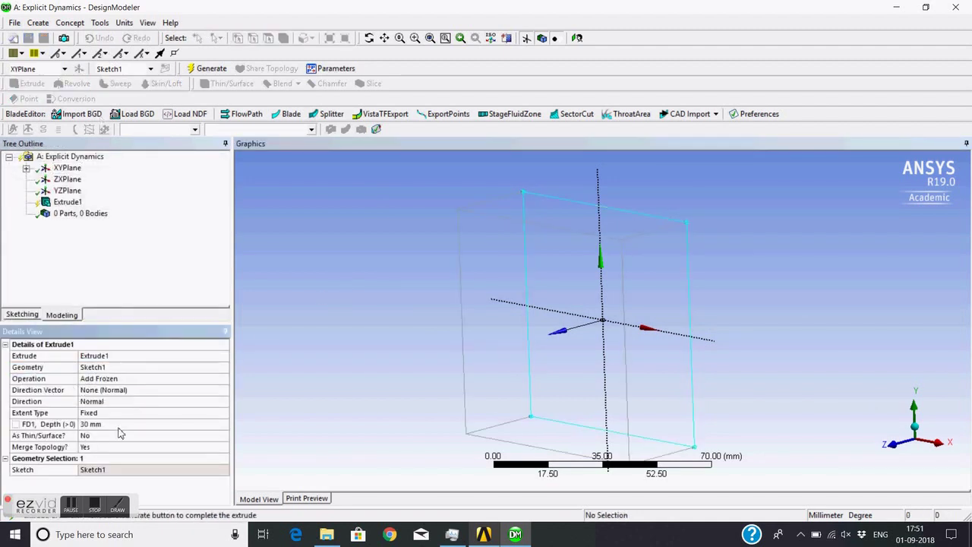
pyautogui.click(118, 425)
pyautogui.write('5')
pyautogui.press('Return')
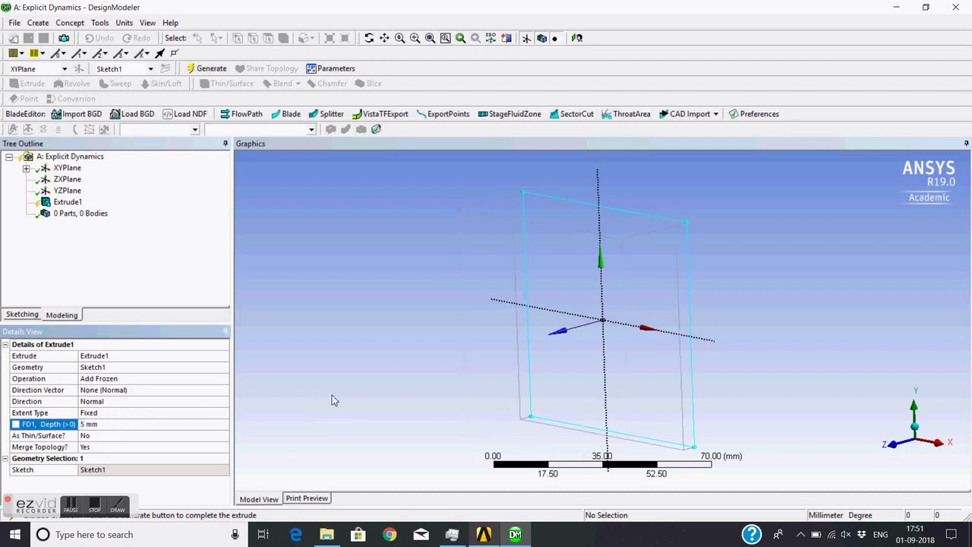
pyautogui.click(206, 69)
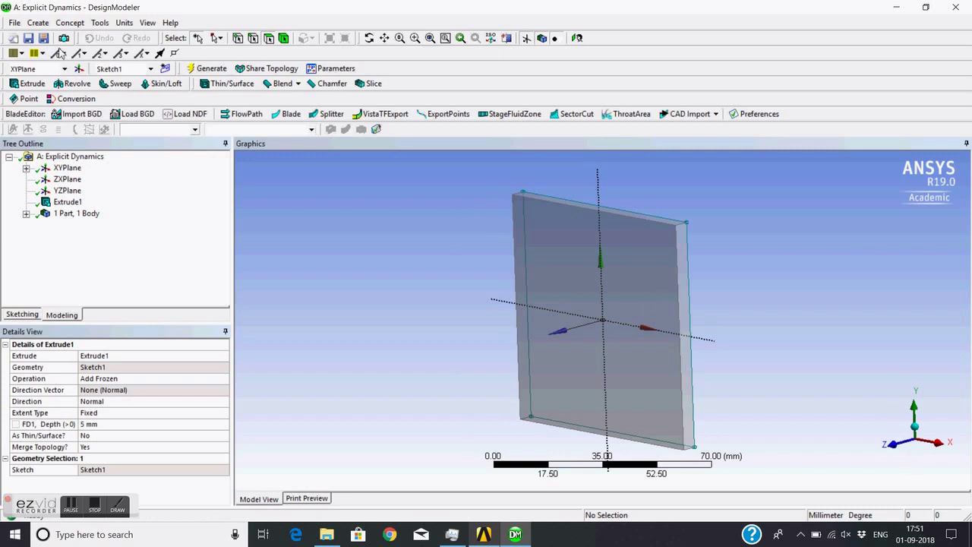
pyautogui.click(525, 275)
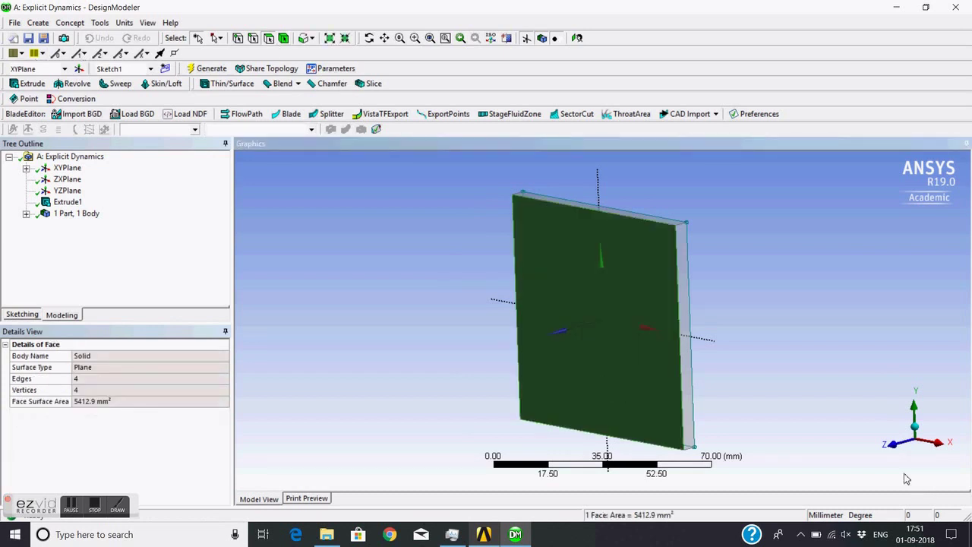
# Create a new plane on the plate face and sketch a small circle near its middle.
pyautogui.click(22, 314)
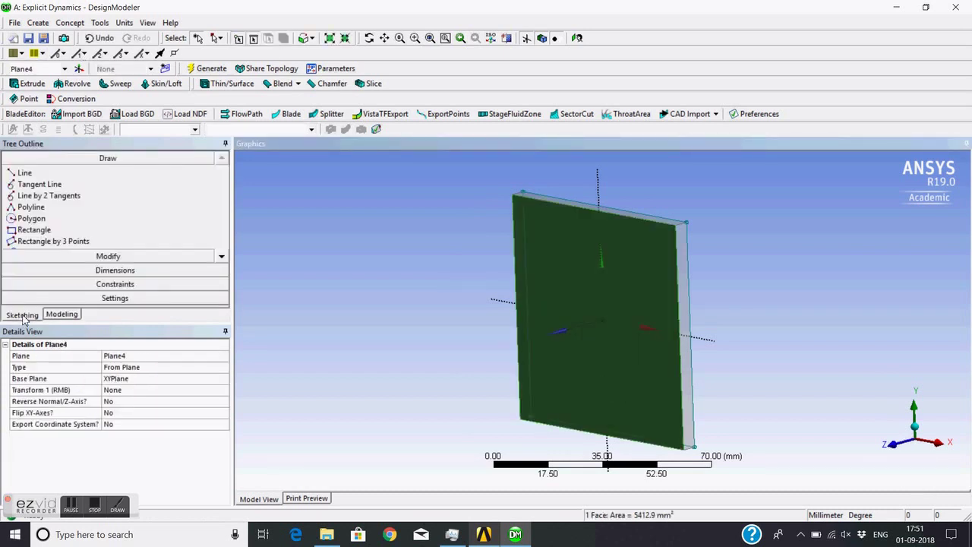
pyautogui.click(221, 257)
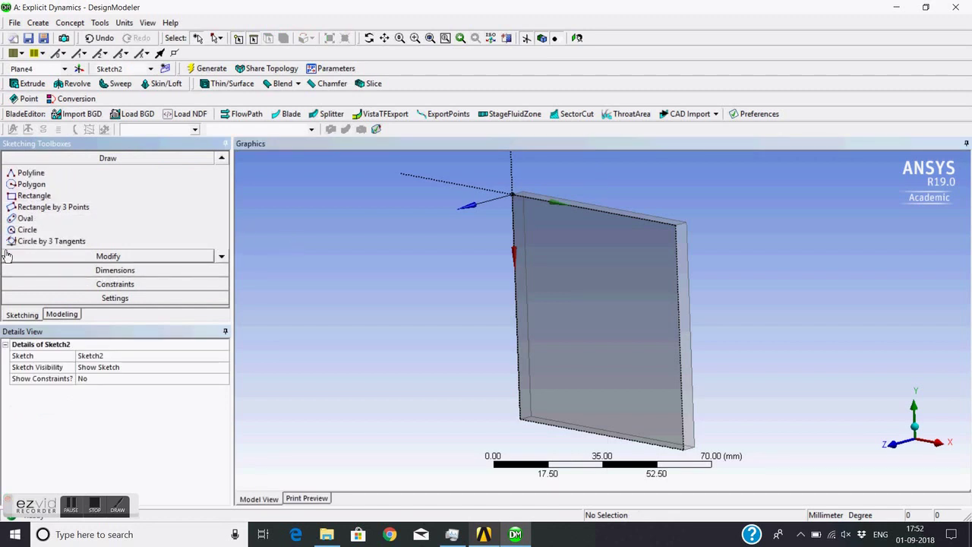
pyautogui.click(27, 230)
pyautogui.click(893, 443)
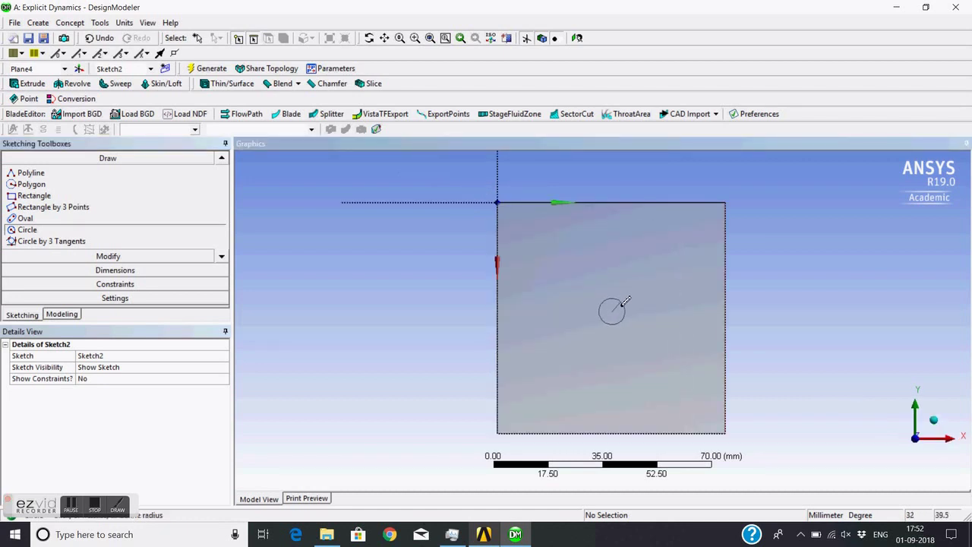
pyautogui.click(623, 304)
# Extrude Sketch2 10 mm as an Add Frozen cylinder and generate it.
pyautogui.moveTo(796, 233); pyautogui.dragTo(683, 283, button='middle')
pyautogui.click(30, 84)
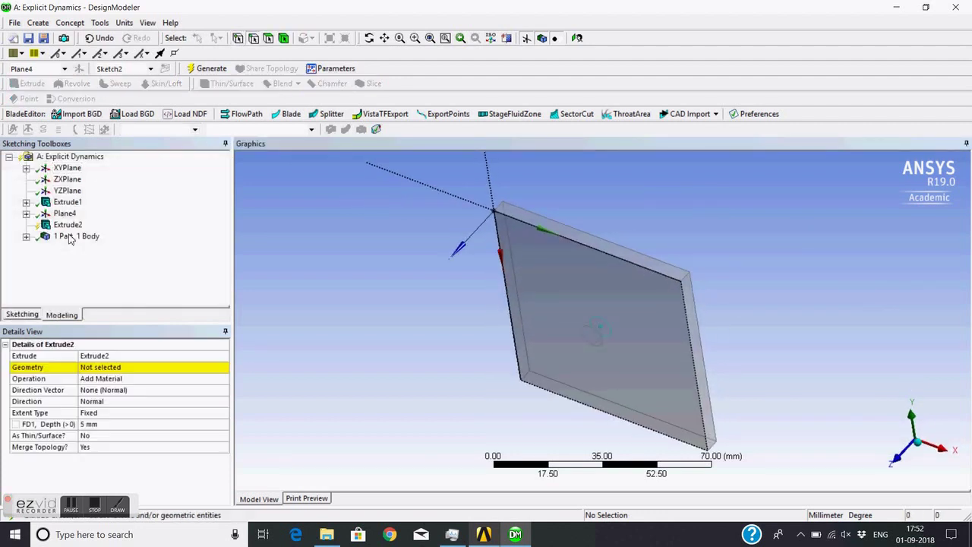
pyautogui.click(114, 367)
pyautogui.click(114, 367)
pyautogui.click(160, 379)
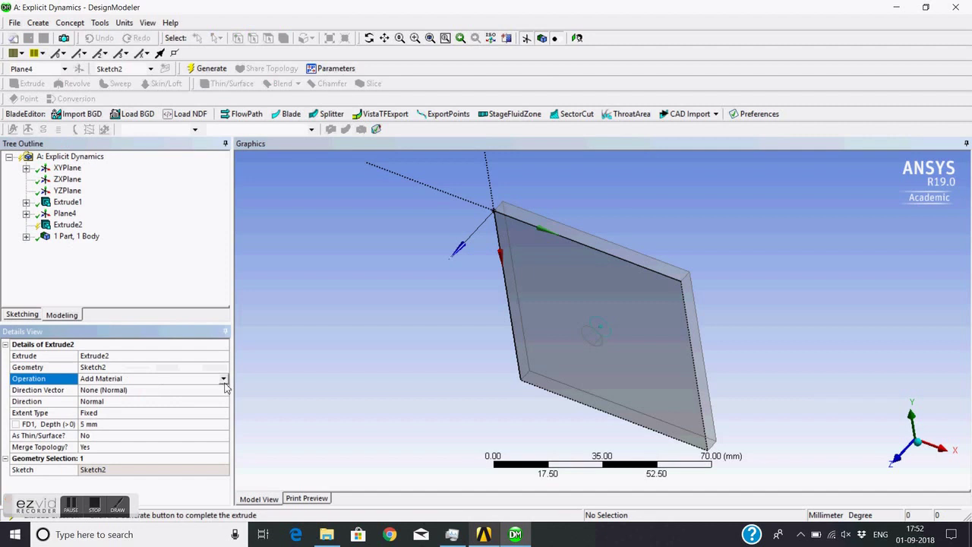
pyautogui.click(224, 382)
pyautogui.click(144, 393)
pyautogui.click(117, 425)
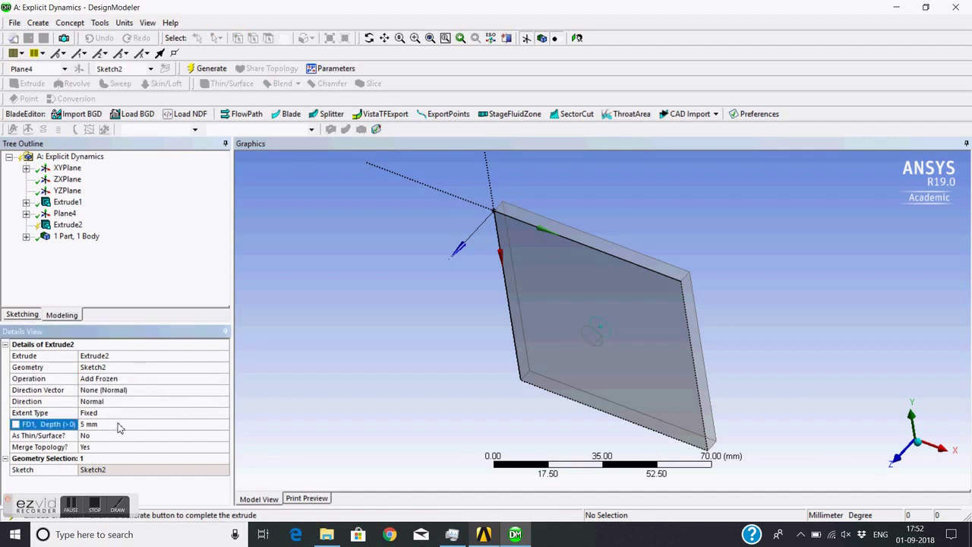
pyautogui.click(114, 425)
pyautogui.write('10')
pyautogui.moveTo(359, 354); pyautogui.dragTo(253, 173, button='middle')
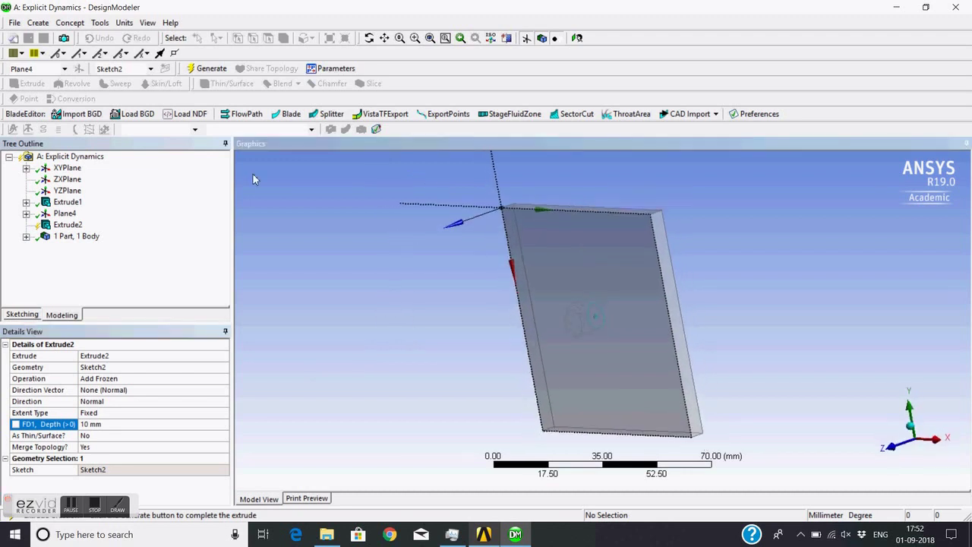
pyautogui.click(207, 68)
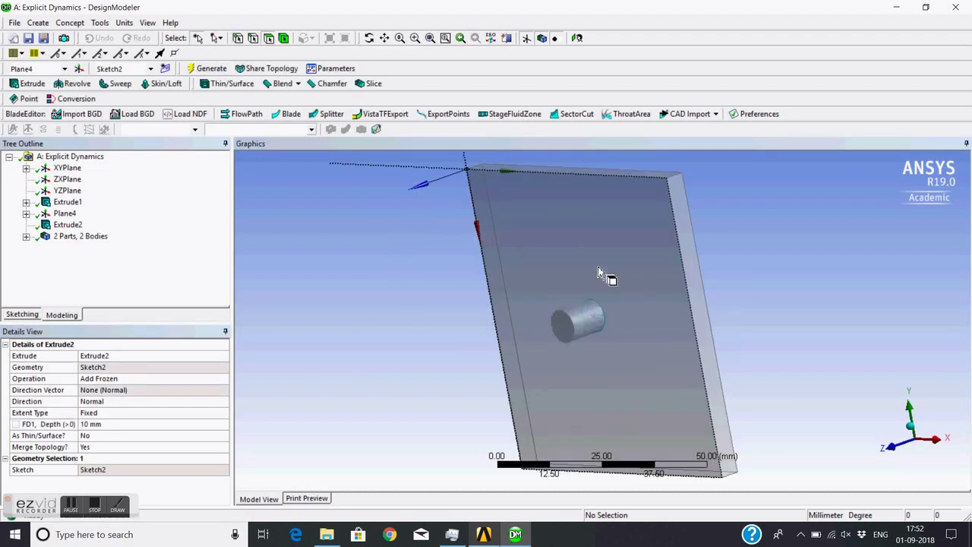
# Check the model from a side view and select the cylinder among the 2 bodies.
pyautogui.moveTo(600, 274); pyautogui.dragTo(501, 312, button='middle')
pyautogui.click(928, 449)
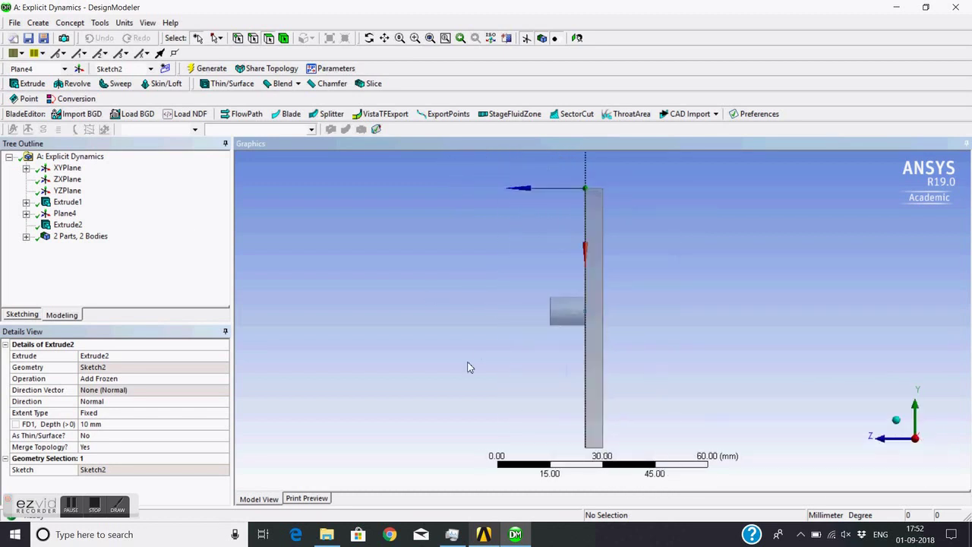
pyautogui.click(25, 236)
pyautogui.click(78, 259)
pyautogui.moveTo(539, 318); pyautogui.dragTo(546, 328, button='middle')
pyautogui.scroll(1, 499, 281)
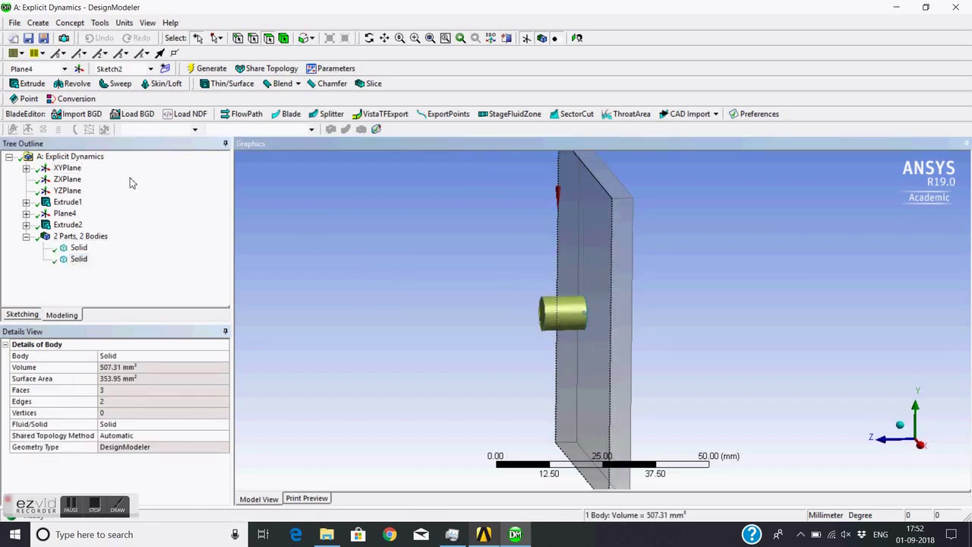
# Start a Translate body transformation on the cylinder, using the plate face normal as direction.
pyautogui.click(38, 23)
pyautogui.moveTo(55, 209)
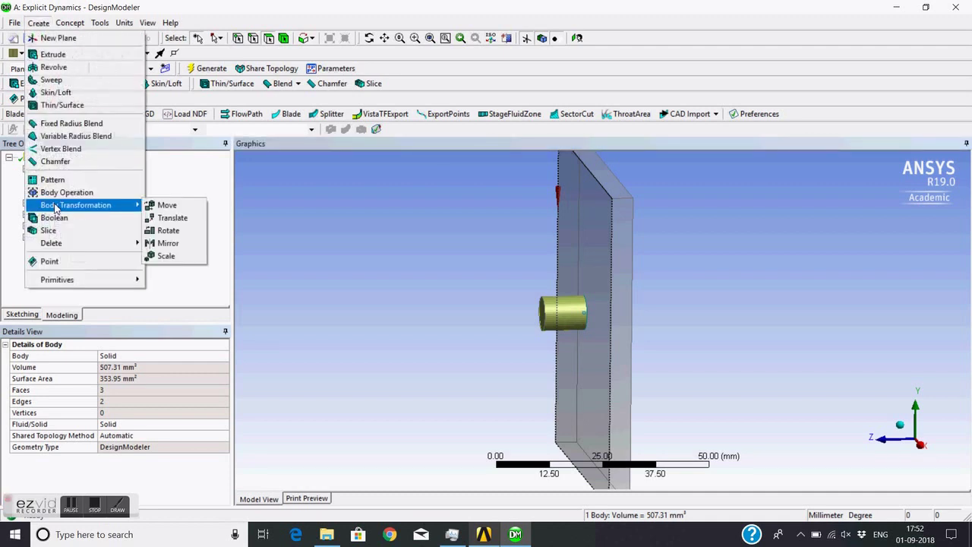
pyautogui.click(172, 219)
pyautogui.moveTo(501, 262); pyautogui.dragTo(521, 256, button='middle')
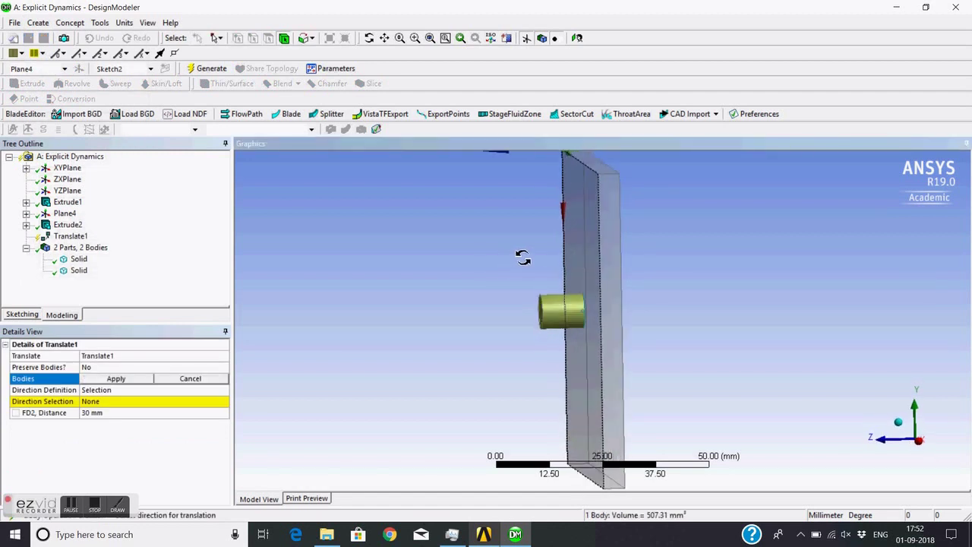
pyautogui.click(116, 379)
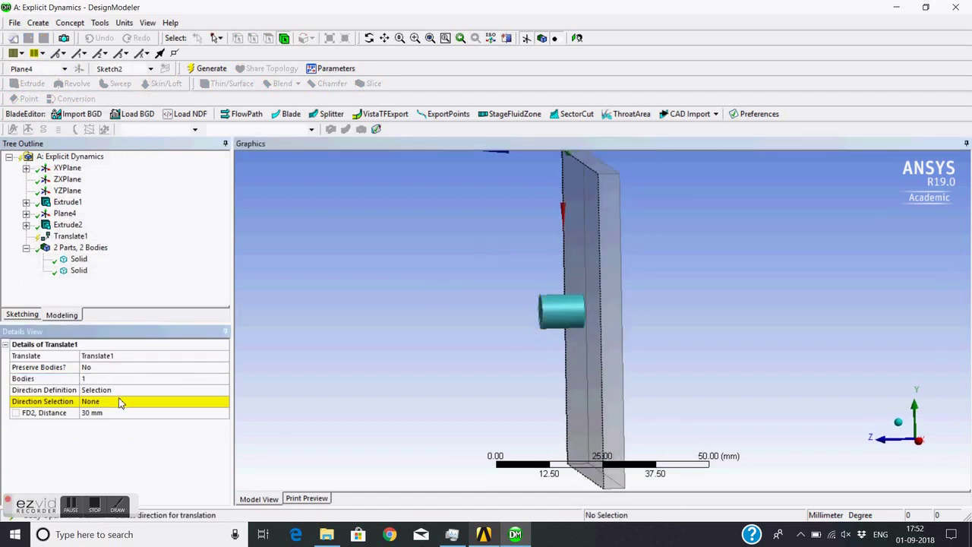
pyautogui.click(120, 402)
pyautogui.moveTo(500, 261); pyautogui.dragTo(535, 266, button='middle')
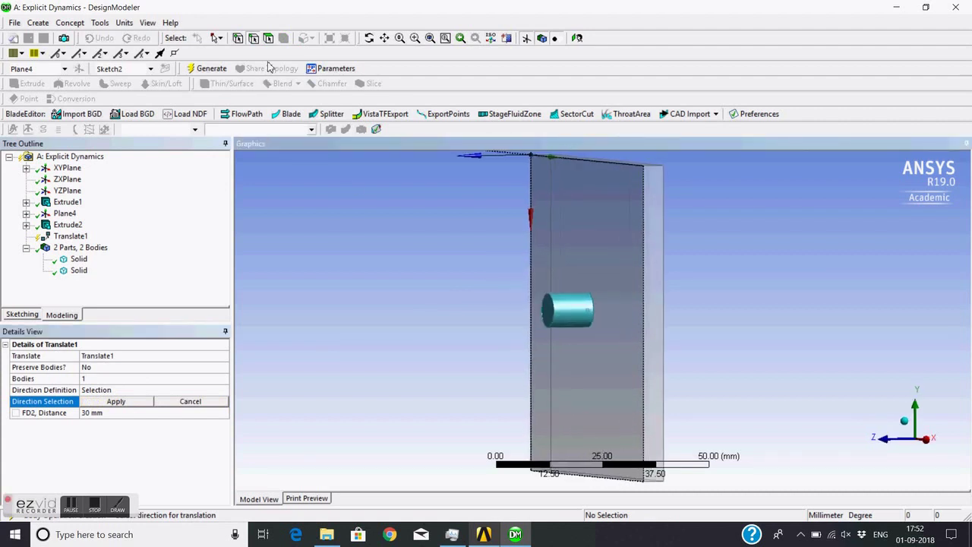
pyautogui.click(611, 219)
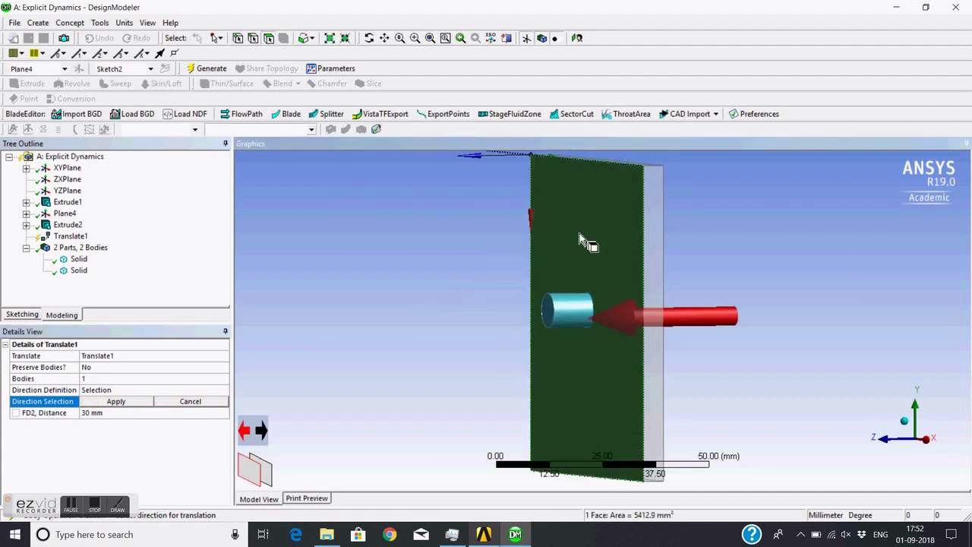
pyautogui.click(114, 401)
# Set the translation distance to 0.5 mm and generate it.
pyautogui.moveTo(516, 283); pyautogui.dragTo(503, 280, button='middle')
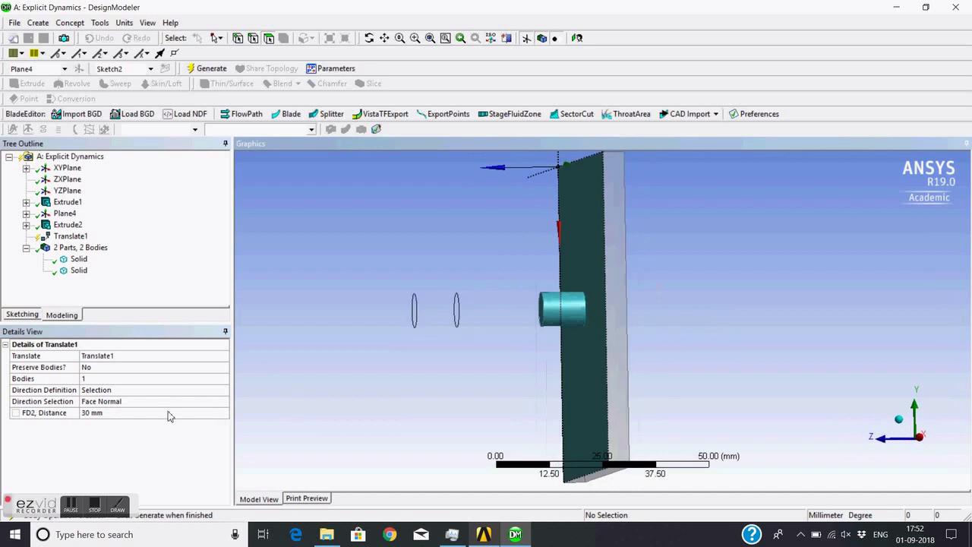
pyautogui.click(144, 412)
pyautogui.write('0.5')
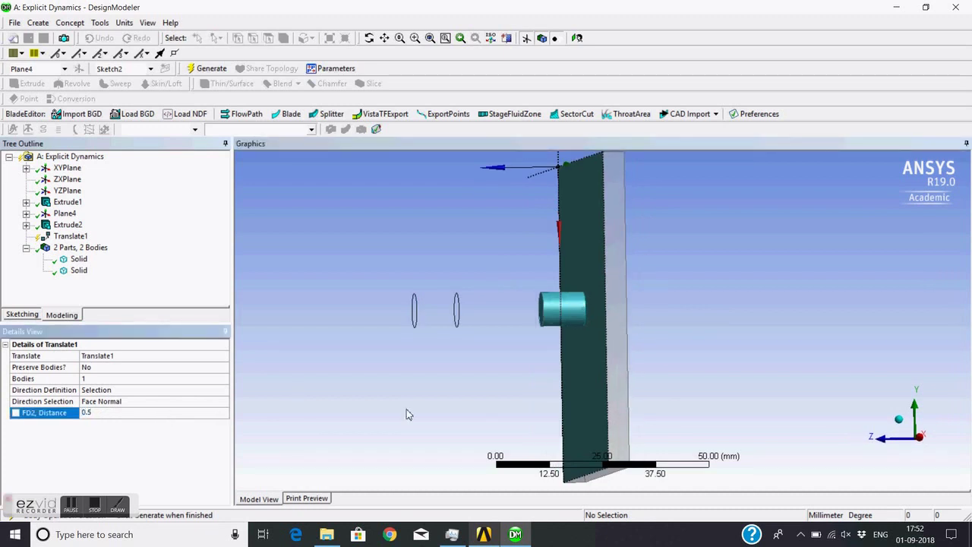
pyautogui.press('Return')
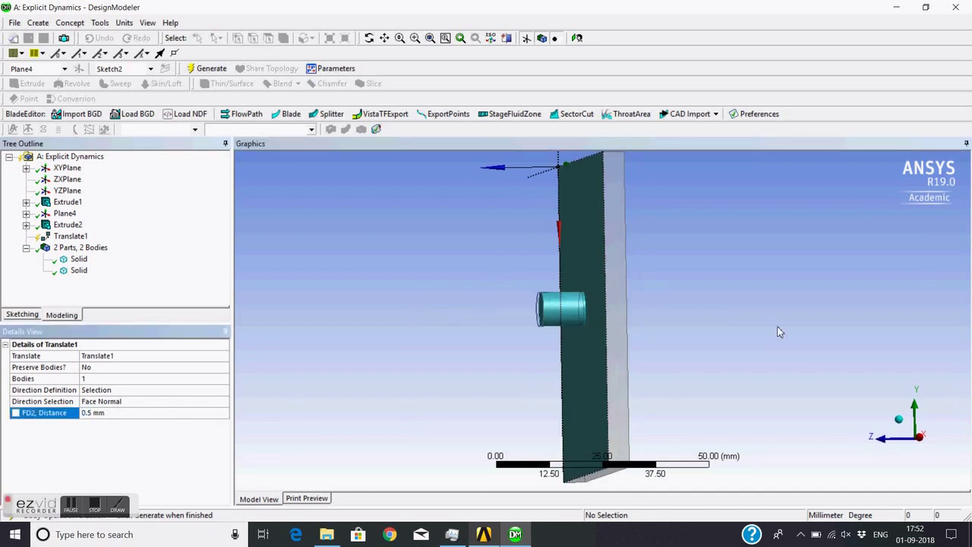
pyautogui.click(206, 69)
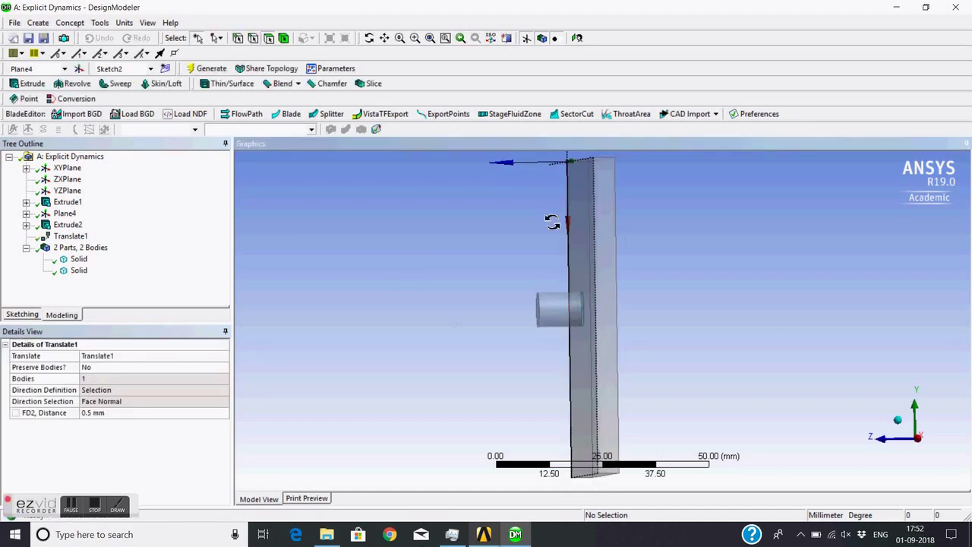
pyautogui.scroll(2, 537, 228)
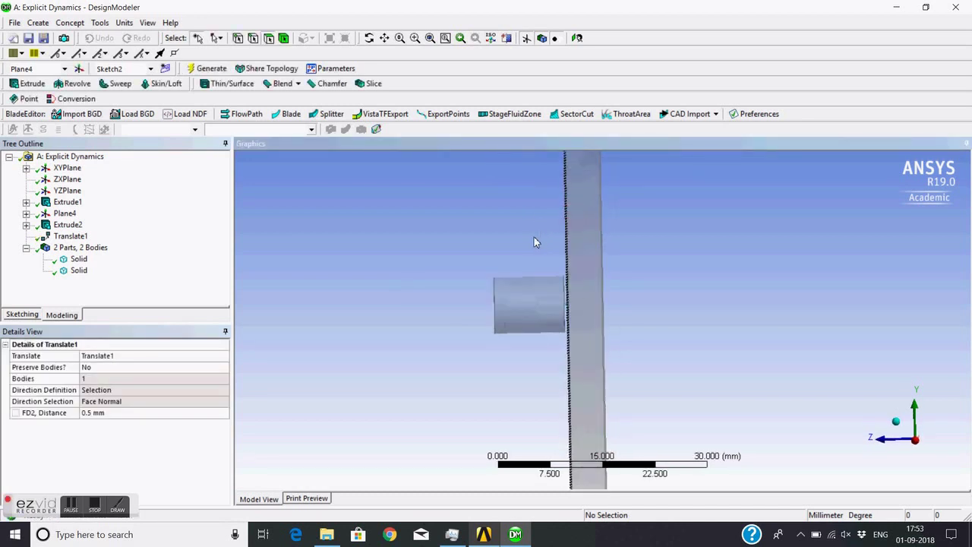
pyautogui.moveTo(533, 239); pyautogui.dragTo(437, 283, button='middle')
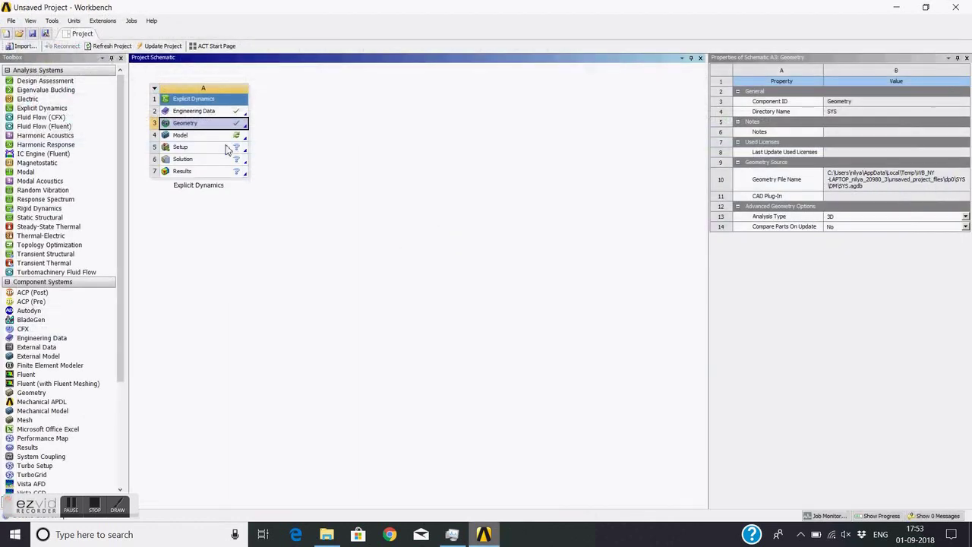
# Select the Model cell of the Explicit Dynamics system to open it in Mechanical.
pyautogui.click(228, 138)
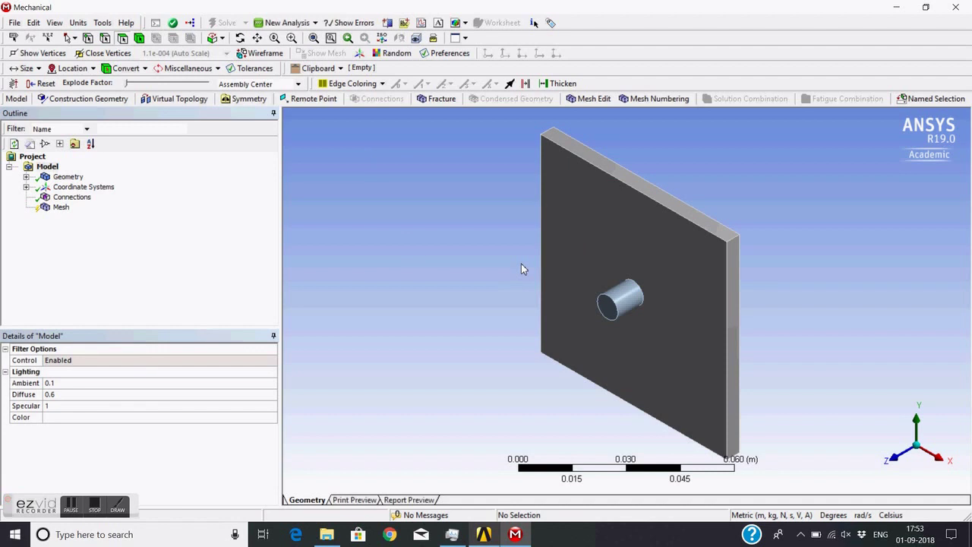
# Assign AL 2024-T4 as the material of the plate body.
pyautogui.moveTo(521, 268); pyautogui.dragTo(514, 243, button='middle')
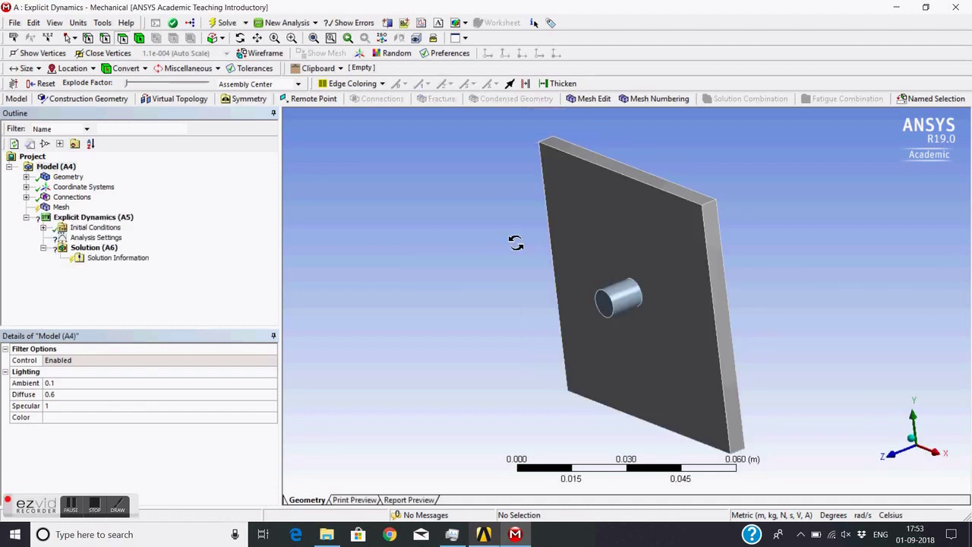
pyautogui.click(25, 176)
pyautogui.click(76, 187)
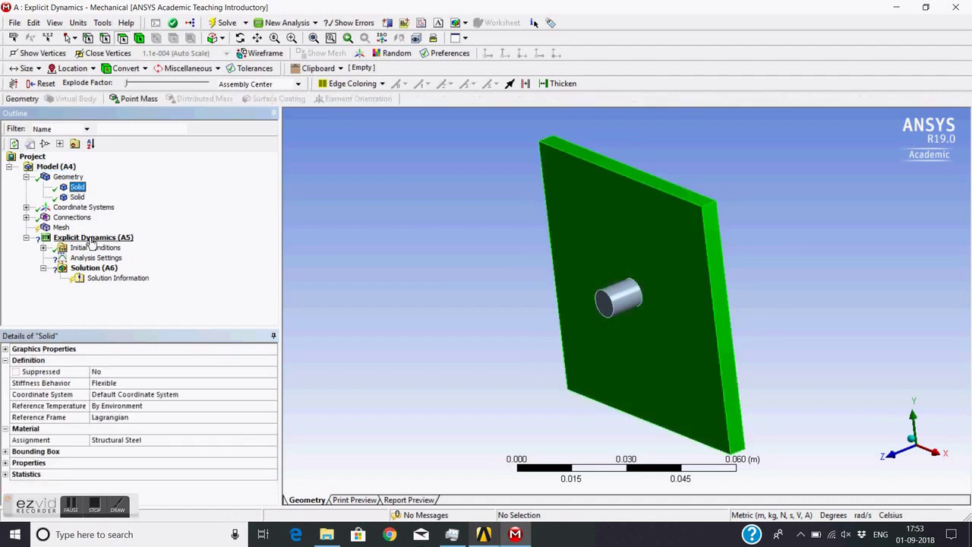
pyautogui.click(199, 440)
pyautogui.click(272, 440)
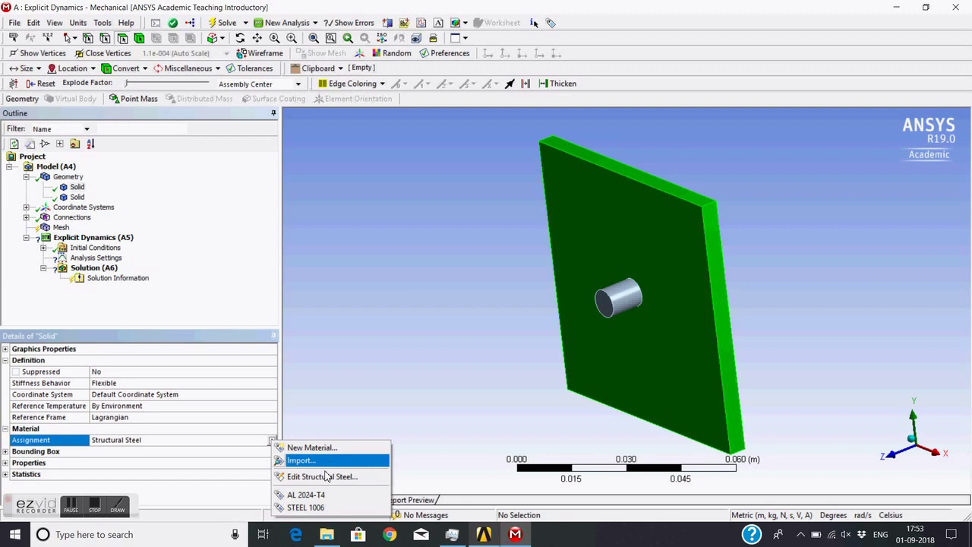
pyautogui.click(305, 495)
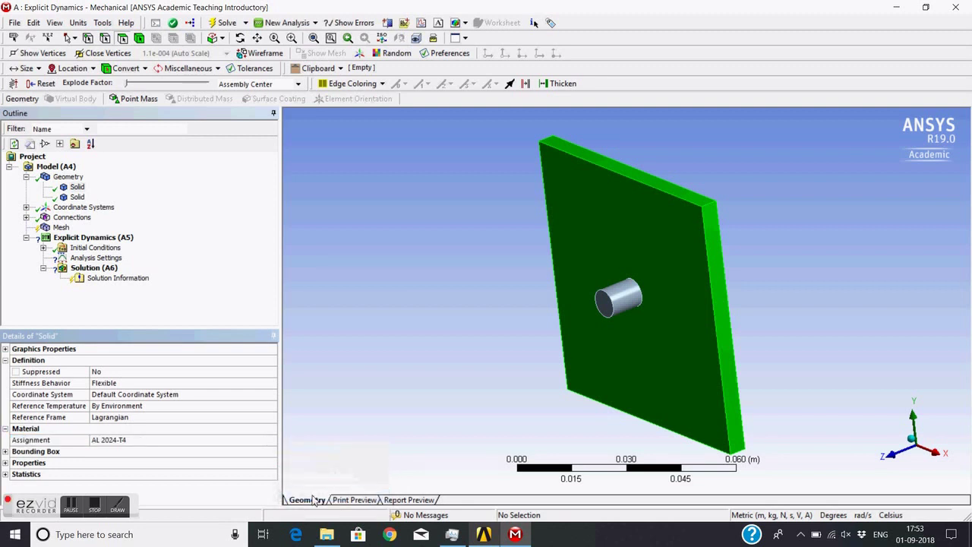
# Assign STEEL 1006 as the material of the cylindrical bullet body.
pyautogui.click(77, 198)
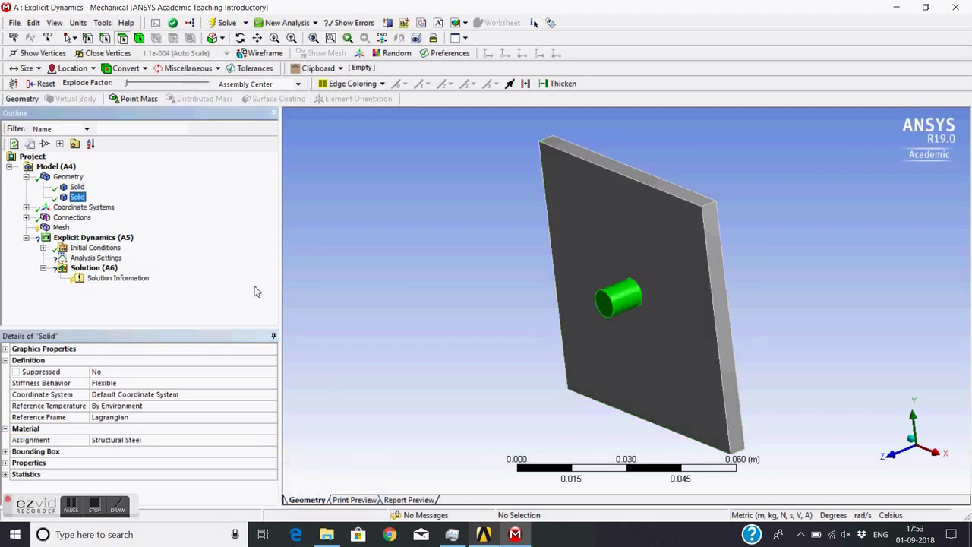
pyautogui.click(212, 447)
pyautogui.click(272, 445)
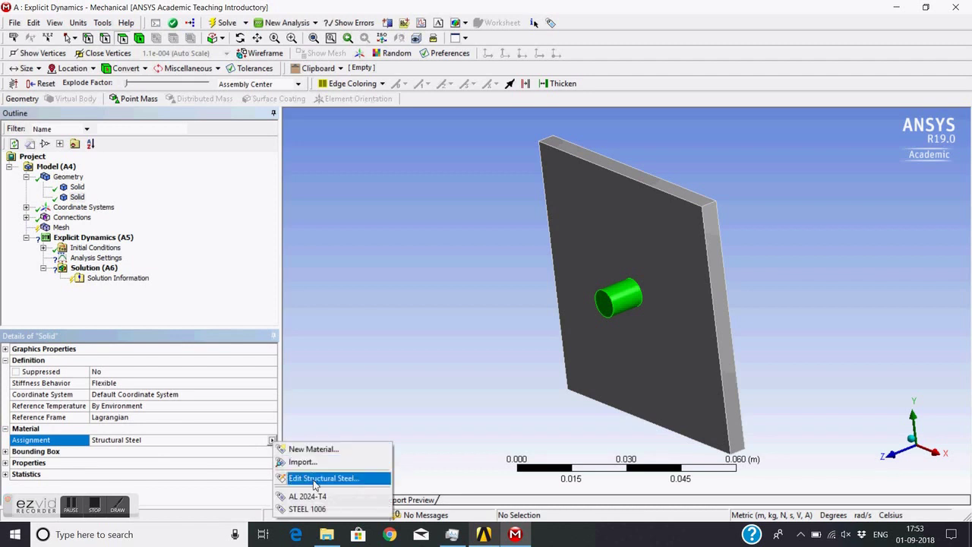
pyautogui.click(308, 510)
pyautogui.moveTo(560, 282); pyautogui.dragTo(399, 274)
# Generate the mesh for the plate and bullet, then select Explicit Dynamics (A5).
pyautogui.click(61, 221)
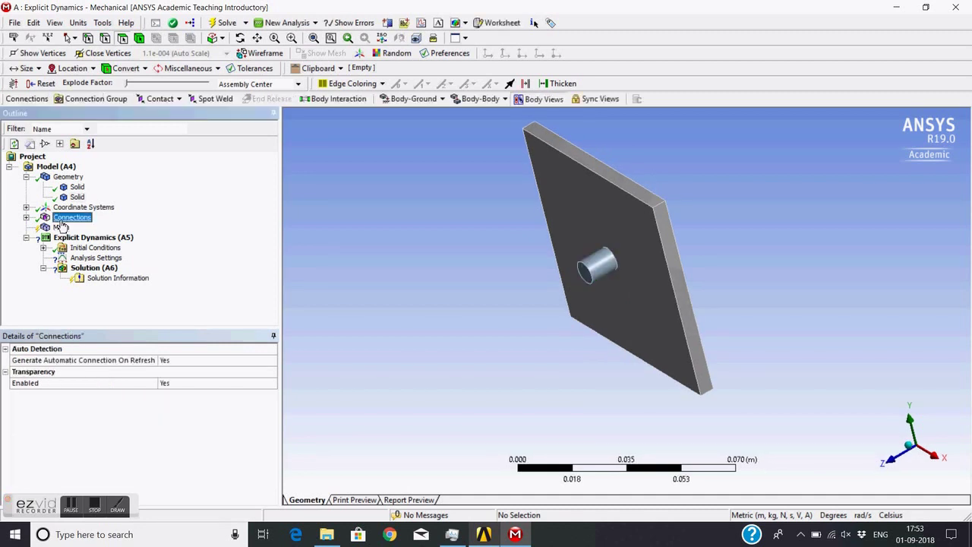
pyautogui.click(60, 227)
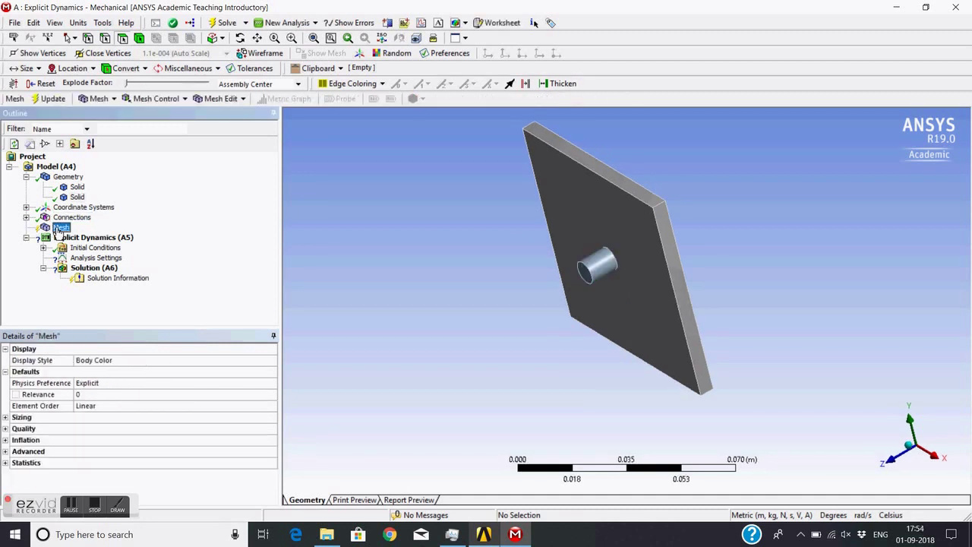
pyautogui.rightClick(60, 228)
pyautogui.click(97, 271)
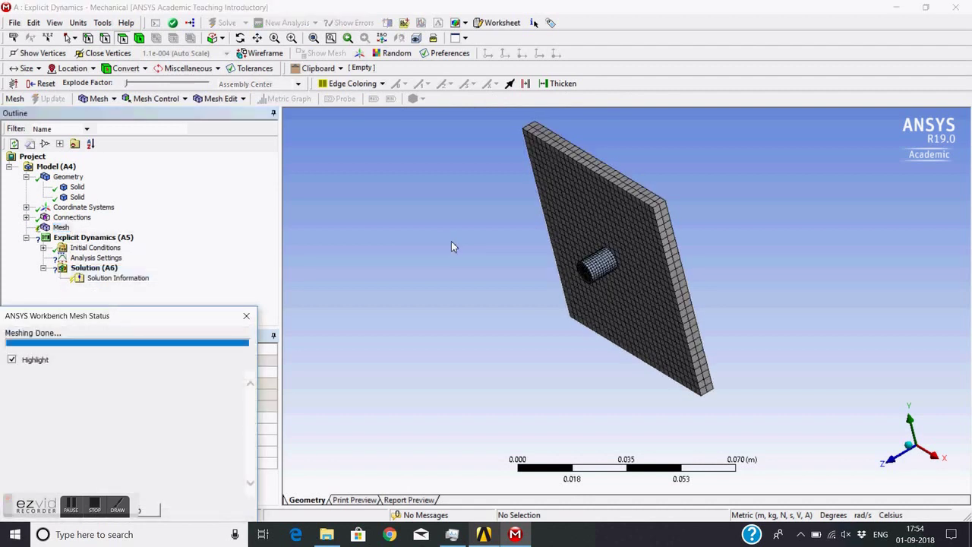
pyautogui.moveTo(497, 255); pyautogui.dragTo(491, 232, button='middle')
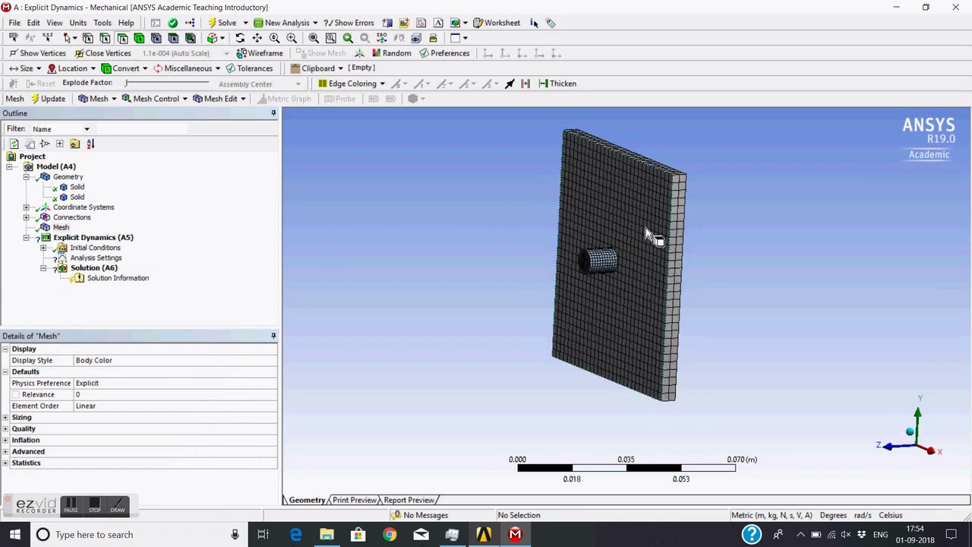
pyautogui.scroll(1, 338, 282)
pyautogui.click(105, 238)
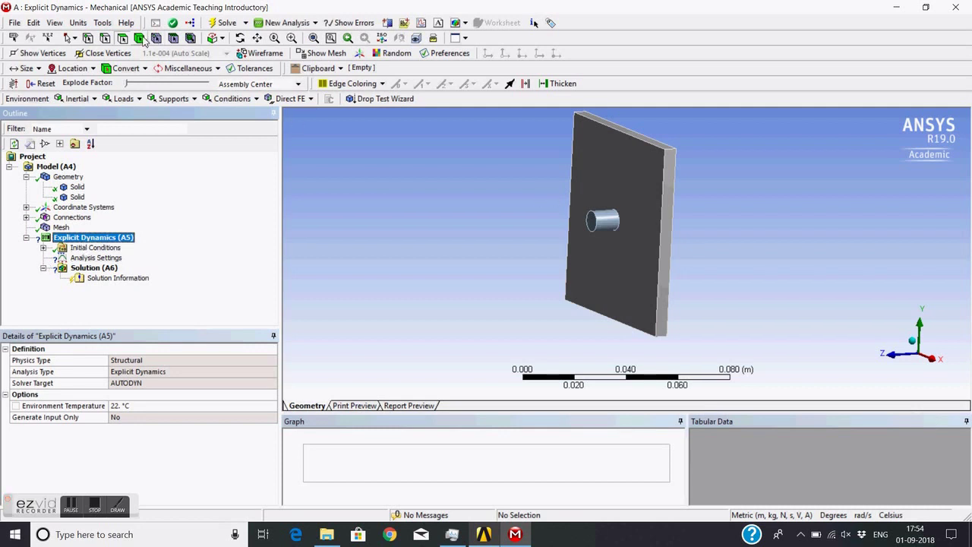
# Insert a Velocity initial condition on the cylindrical bullet body.
pyautogui.click(596, 223)
pyautogui.scroll(3, 596, 222)
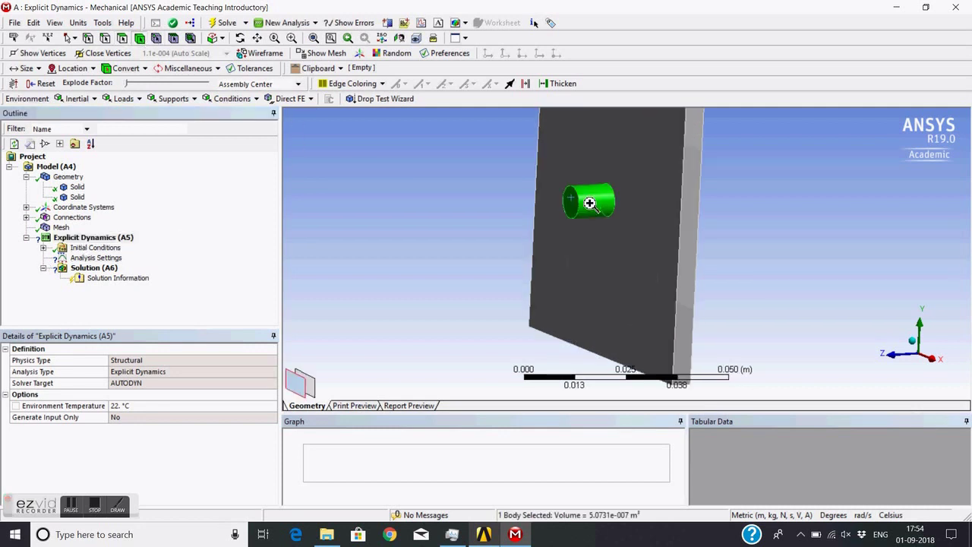
pyautogui.rightClick(590, 203)
pyautogui.moveTo(669, 209)
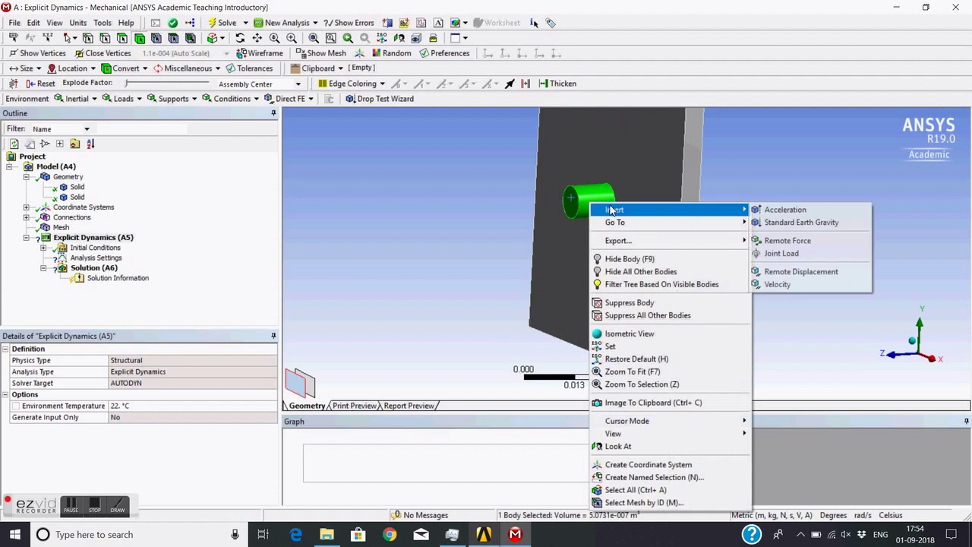
pyautogui.click(778, 284)
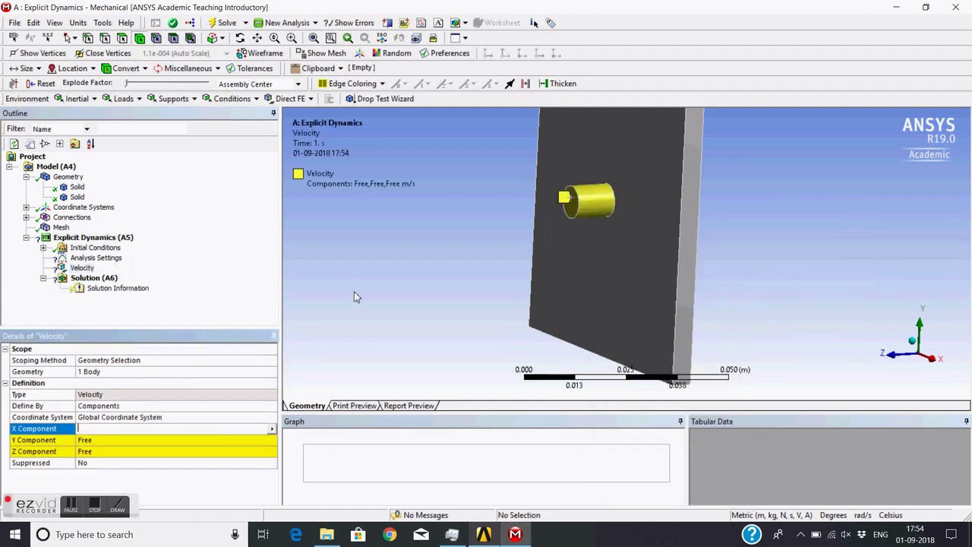
# Keep the X and Y velocity components Free and set the Z component to -1500 m/s.
pyautogui.click(95, 453)
pyautogui.moveTo(607, 224); pyautogui.dragTo(729, 243, button='middle')
pyautogui.moveTo(451, 287); pyautogui.dragTo(360, 338, button='middle')
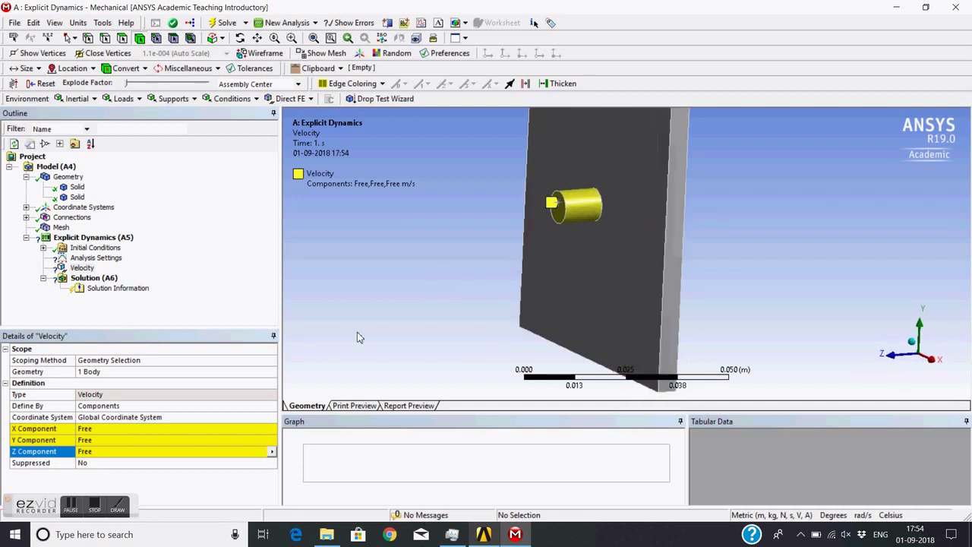
pyautogui.click(95, 453)
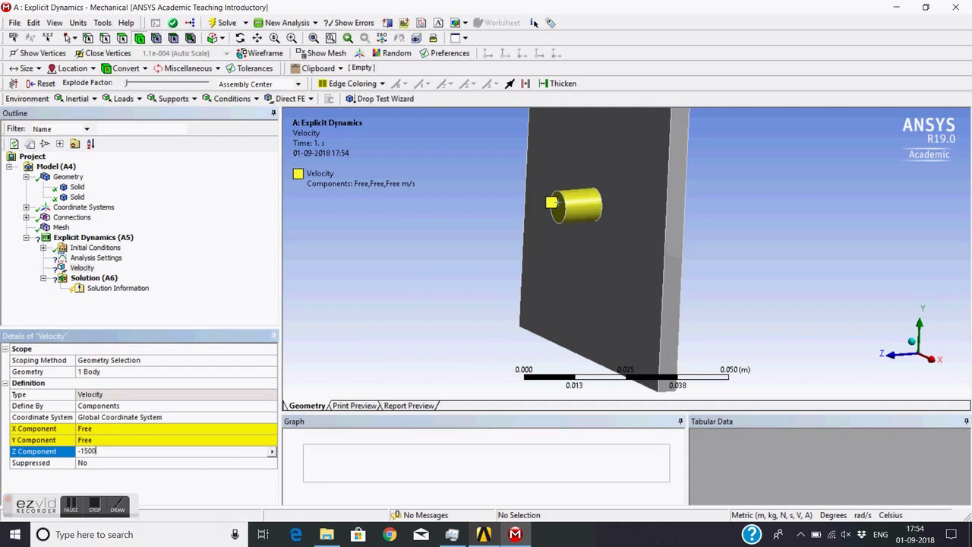
pyautogui.write('-1500')
pyautogui.press('Return')
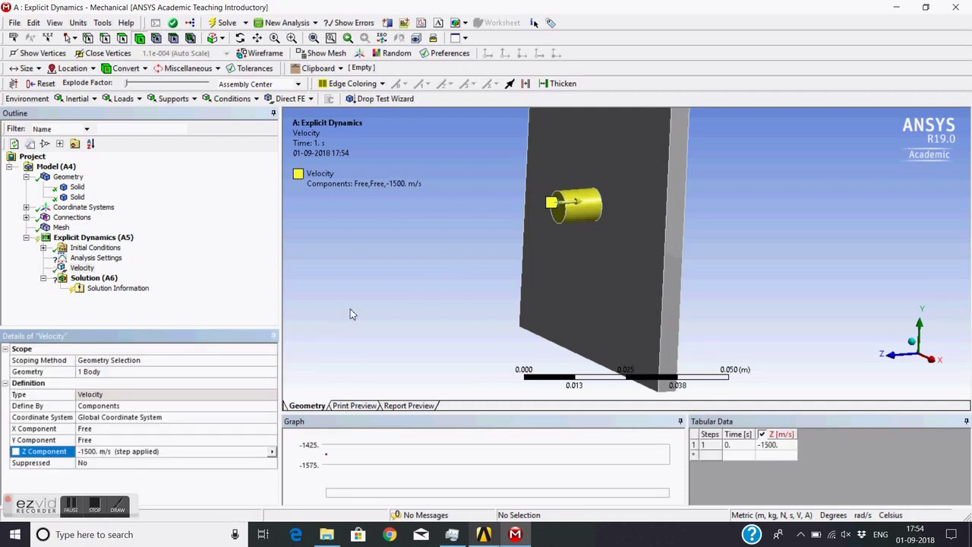
pyautogui.moveTo(449, 213); pyautogui.dragTo(574, 199, button='middle')
pyautogui.scroll(3, 592, 216)
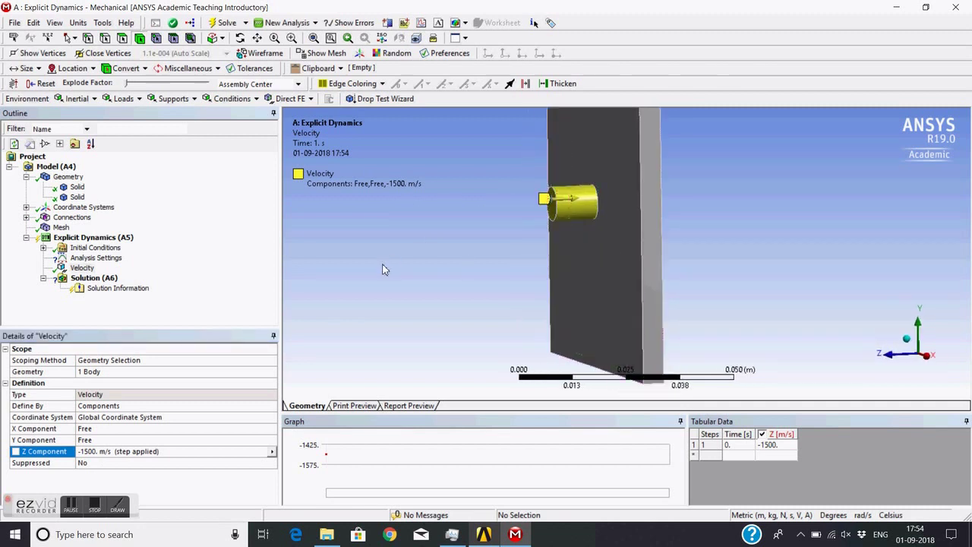
pyautogui.scroll(-3, 488, 226)
pyautogui.moveTo(532, 216); pyautogui.dragTo(501, 222, button='middle')
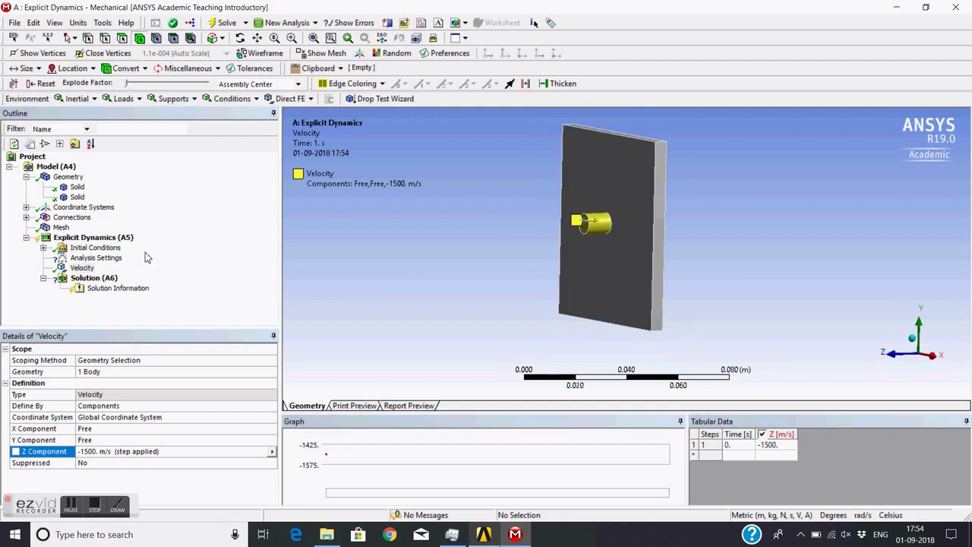
# Clear the End Time value in Analysis Settings, then bring up the Windows Start menu.
pyautogui.click(95, 257)
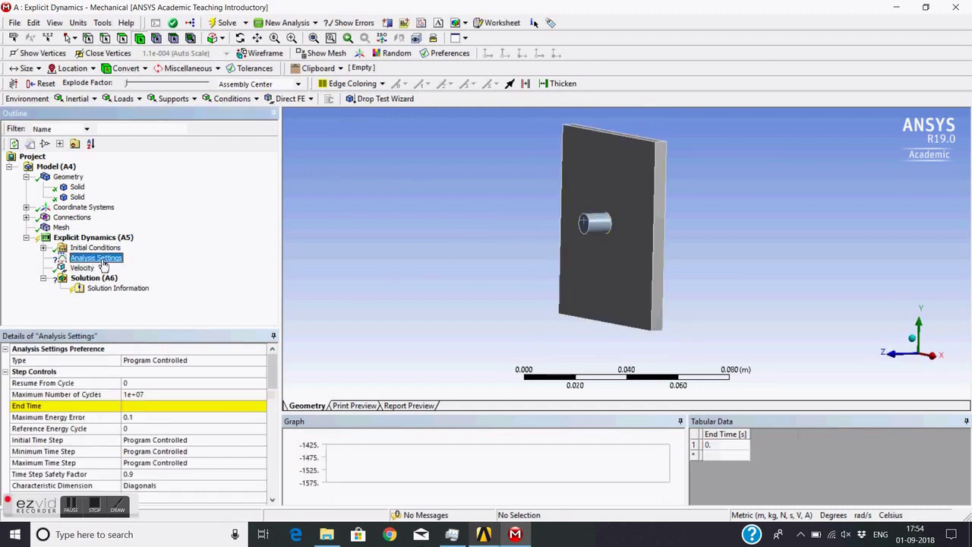
pyautogui.click(136, 407)
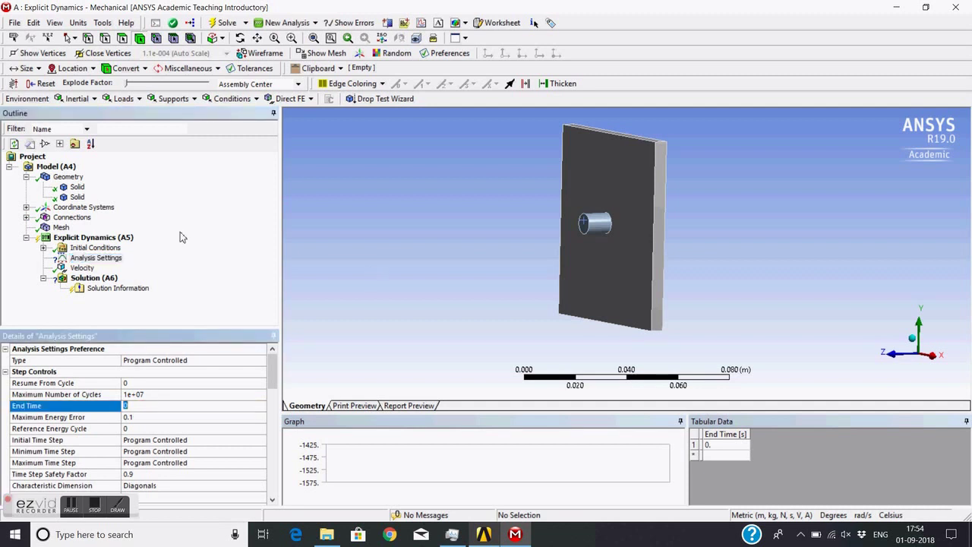
pyautogui.press('BackSpace')
pyautogui.click(117, 258)
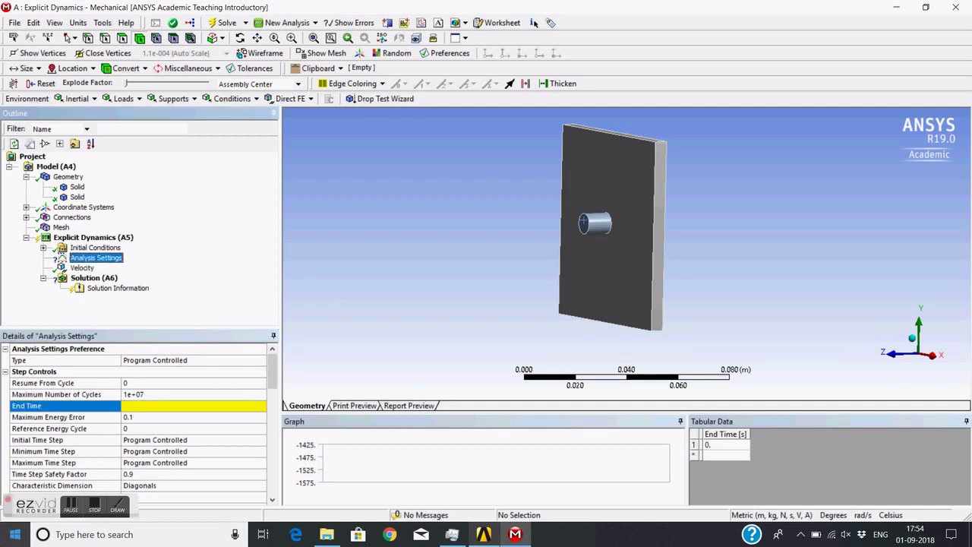
pyautogui.press('super')
# Launch Calculator and evaluate .005/1500, giving about 3.33e-6.
pyautogui.write('ca')
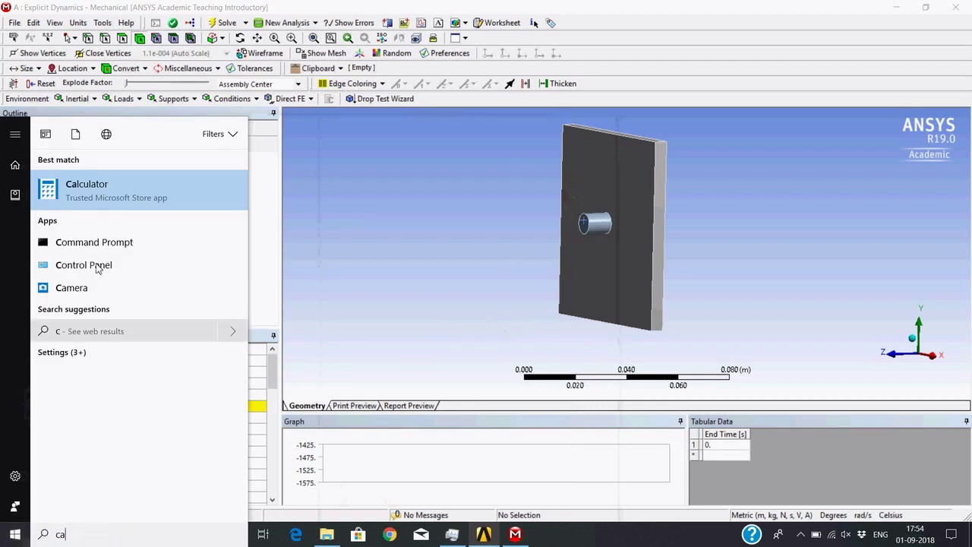
pyautogui.click(90, 188)
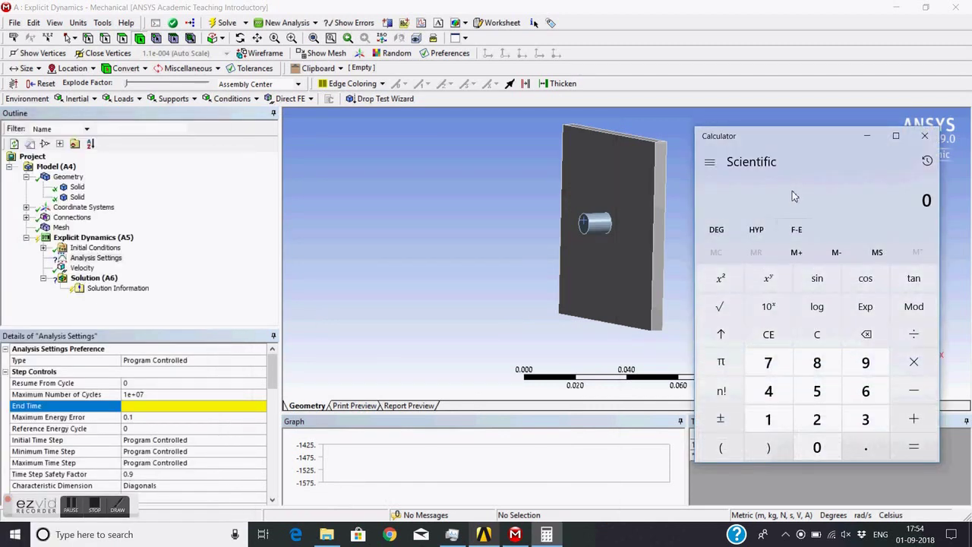
pyautogui.write('.005/')
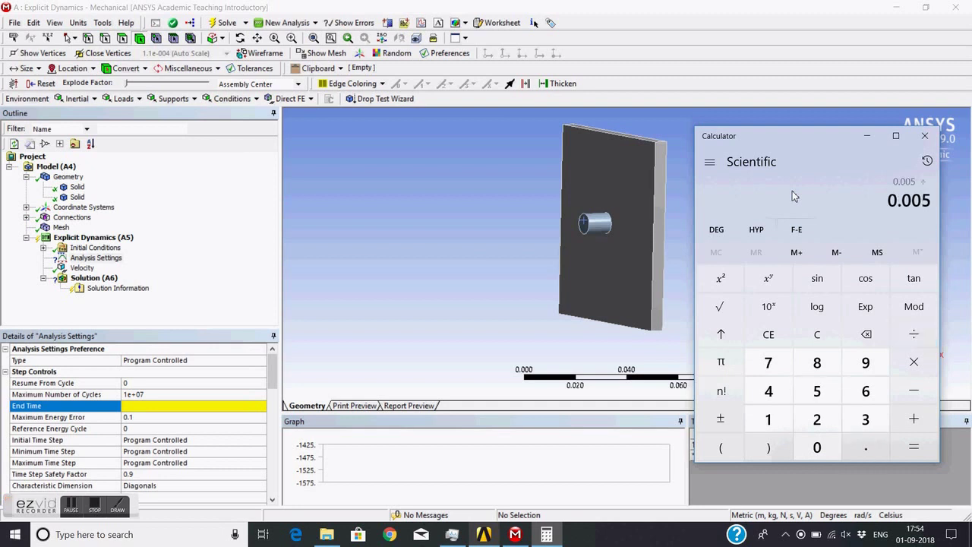
pyautogui.write('1500')
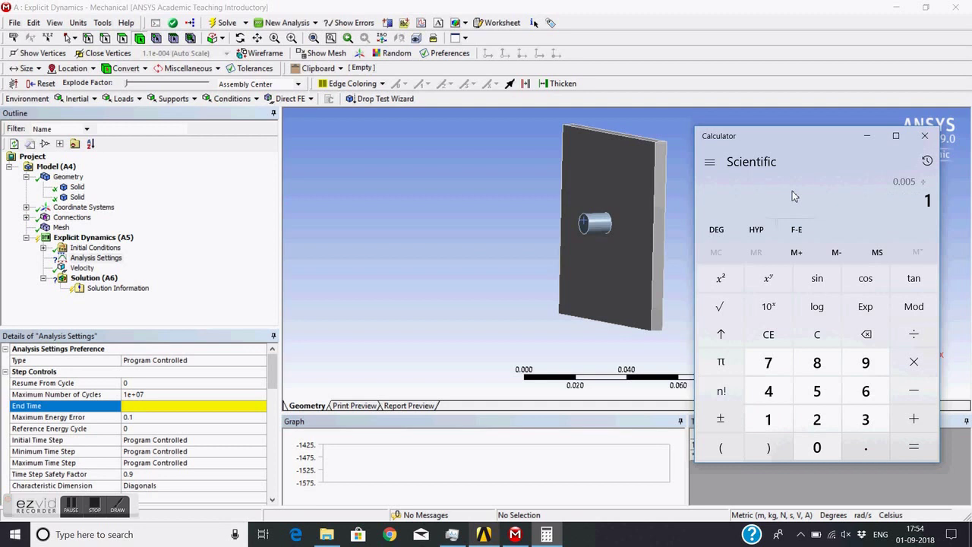
pyautogui.press('Return')
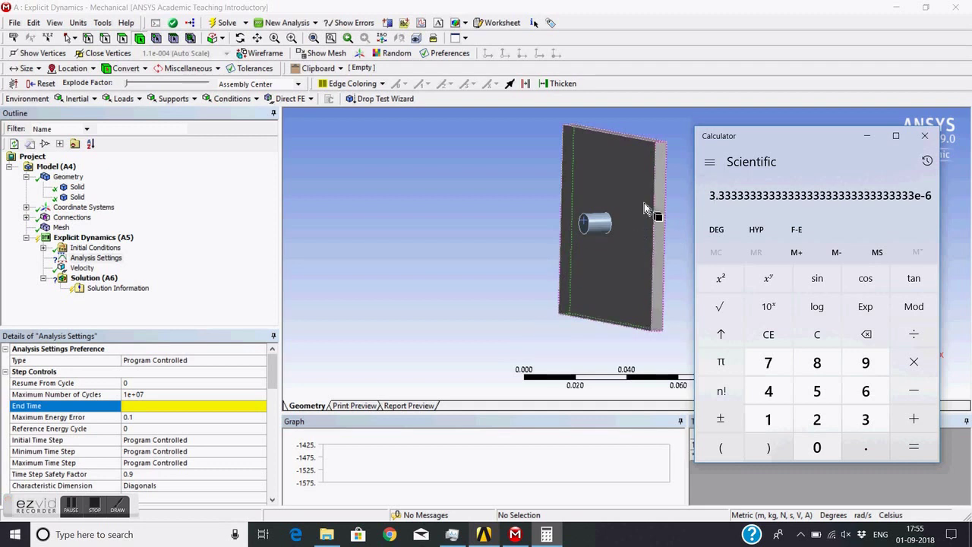
# Enter 20e-6 (2e-5 s) as the End Time and select Explicit Dynamics (A5).
pyautogui.click(152, 406)
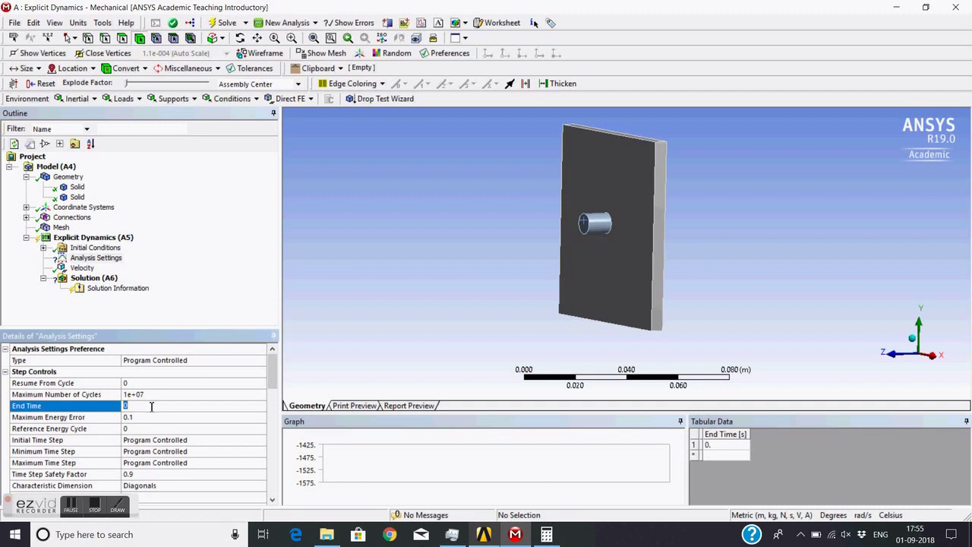
pyautogui.write('20e-6')
pyautogui.click(513, 212)
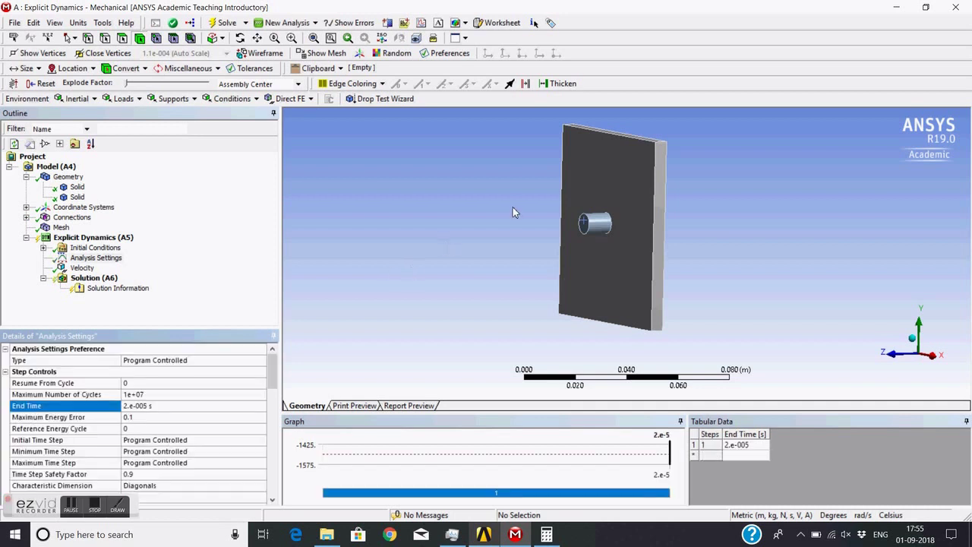
pyautogui.click(92, 240)
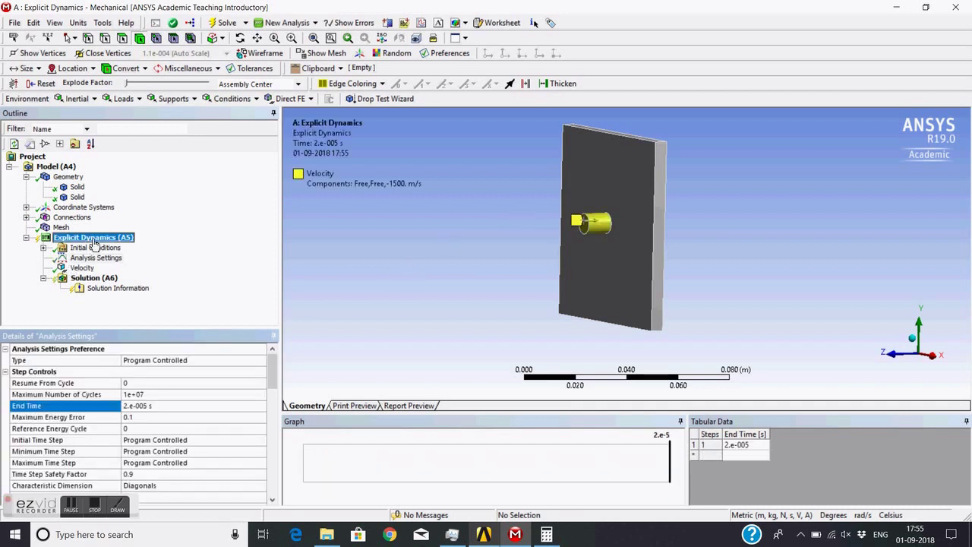
pyautogui.moveTo(411, 229); pyautogui.dragTo(432, 242, button='middle')
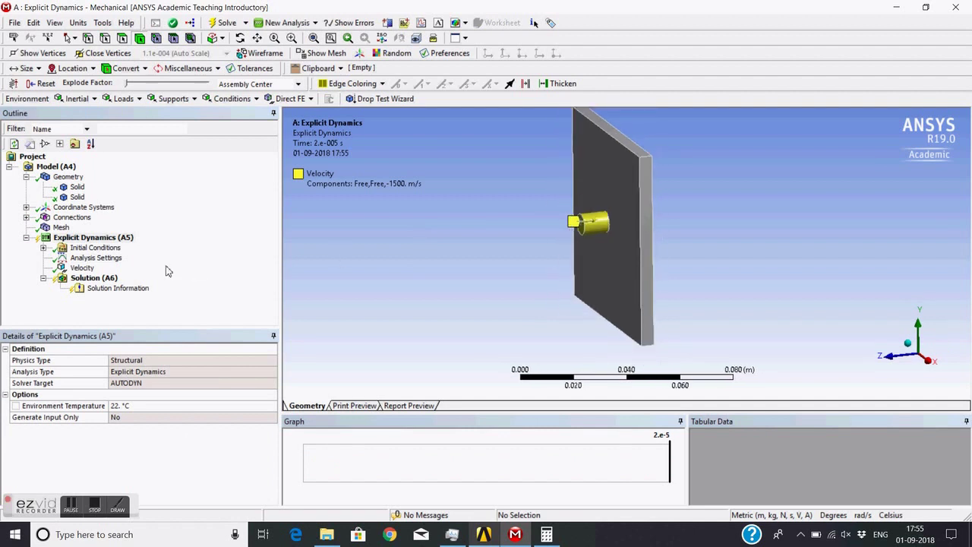
# Solve Explicit Dynamics (A5) and view the Solution Information output, which reaches 2.001E-05 s.
pyautogui.rightClick(127, 241)
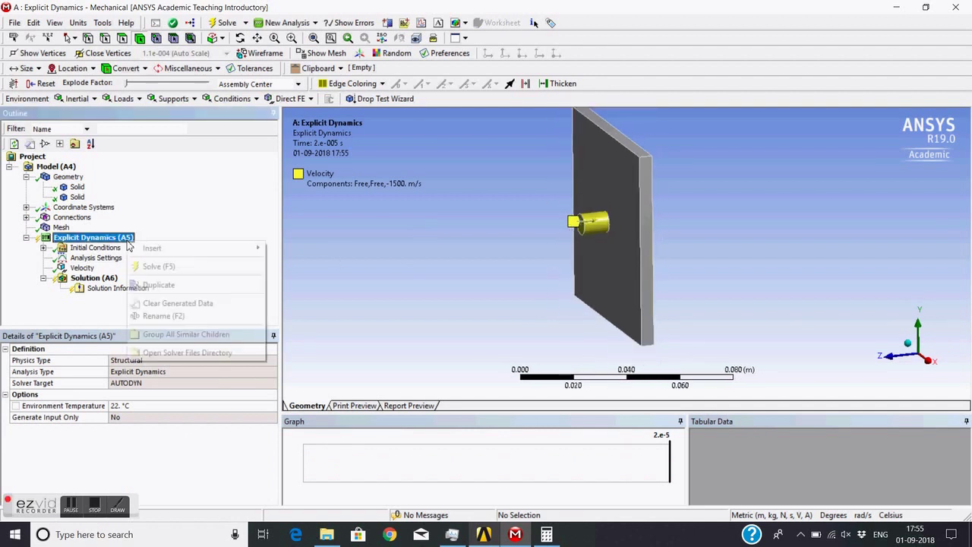
pyautogui.click(167, 268)
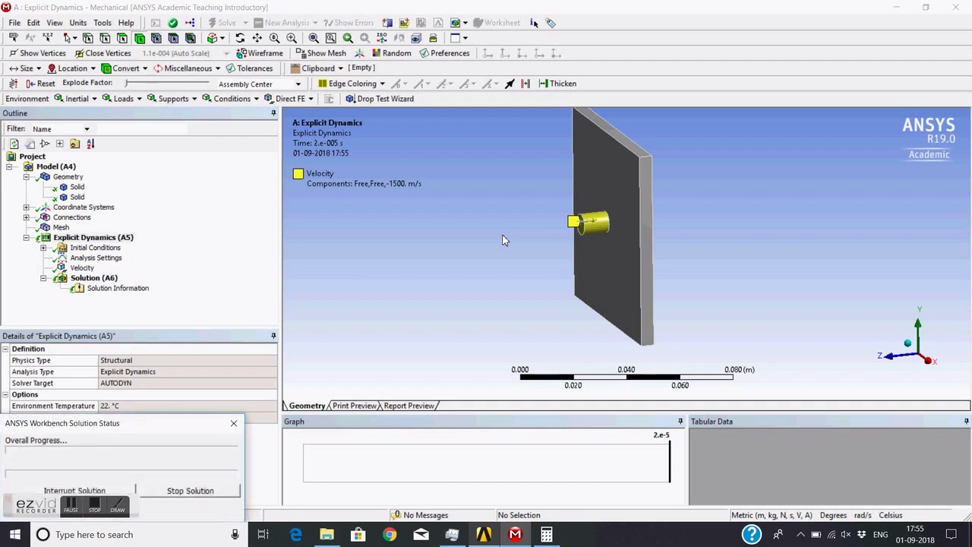
pyautogui.click(135, 292)
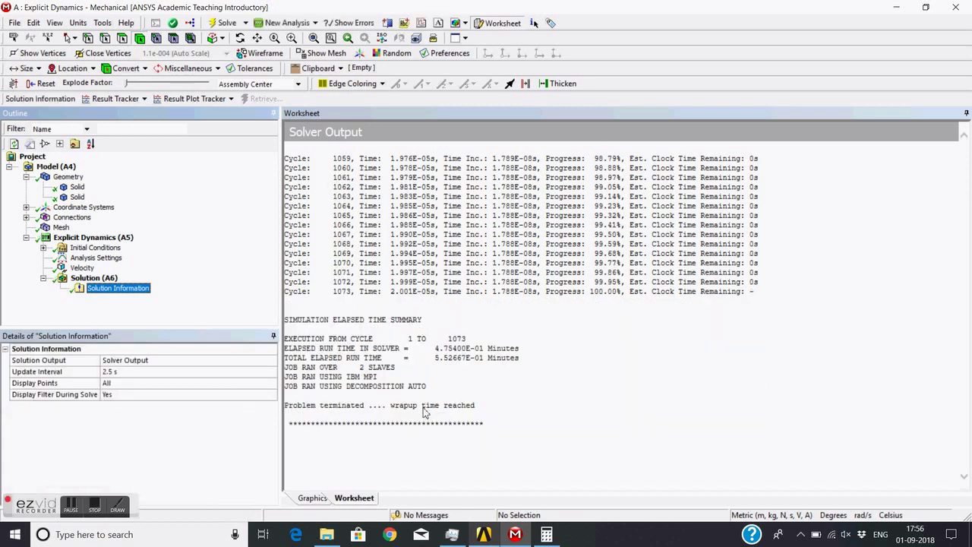
# Insert a Total Deformation result under Solution and evaluate all results.
pyautogui.click(312, 498)
pyautogui.moveTo(458, 220); pyautogui.dragTo(500, 211, button='middle')
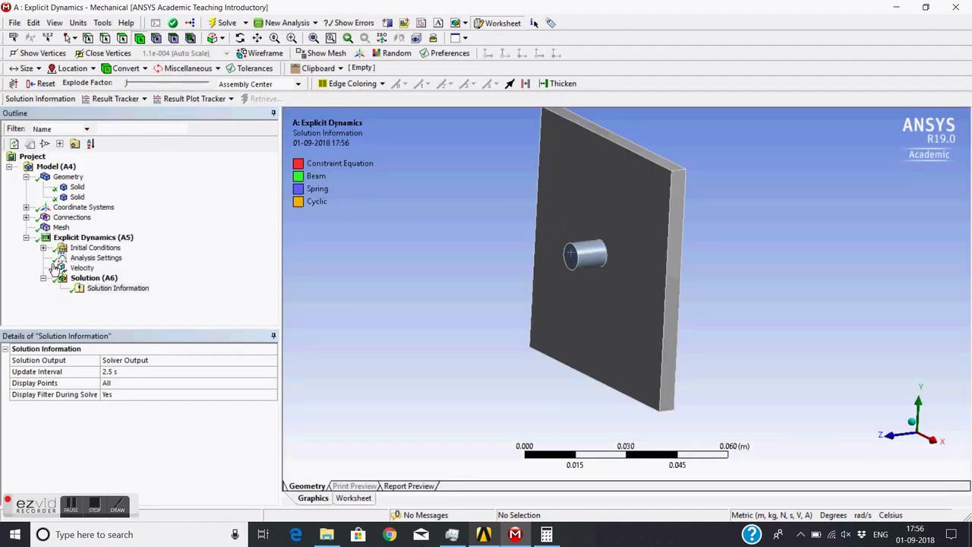
pyautogui.click(84, 281)
pyautogui.rightClick(83, 279)
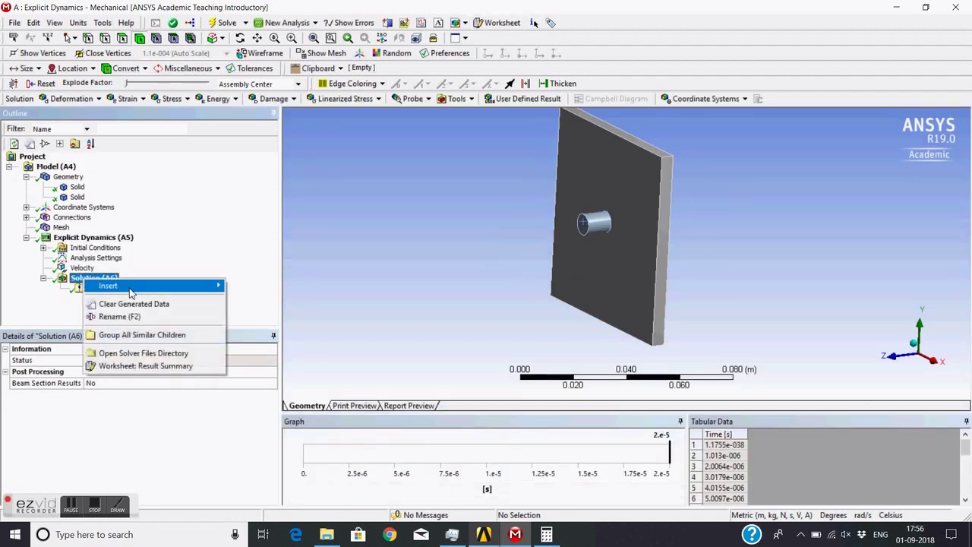
pyautogui.moveTo(133, 291)
pyautogui.moveTo(273, 286)
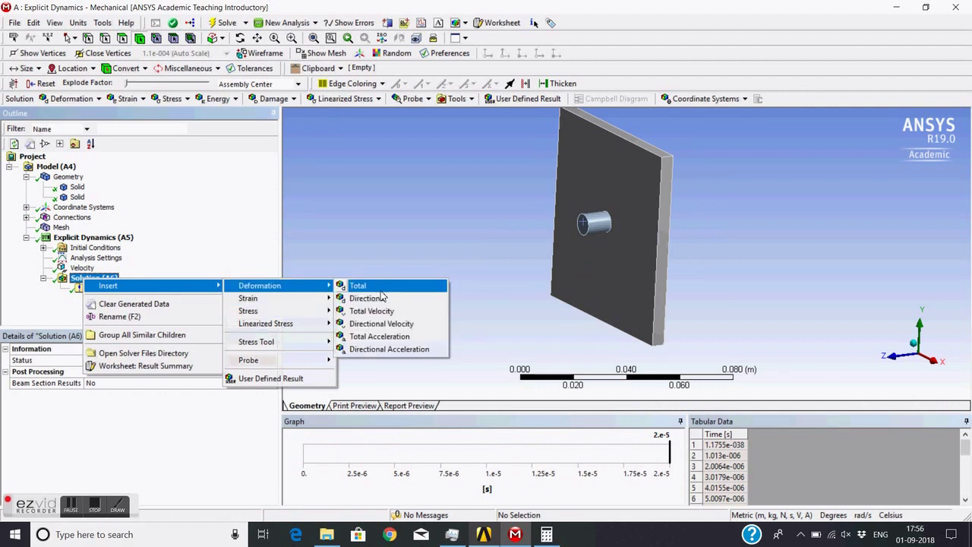
pyautogui.click(381, 288)
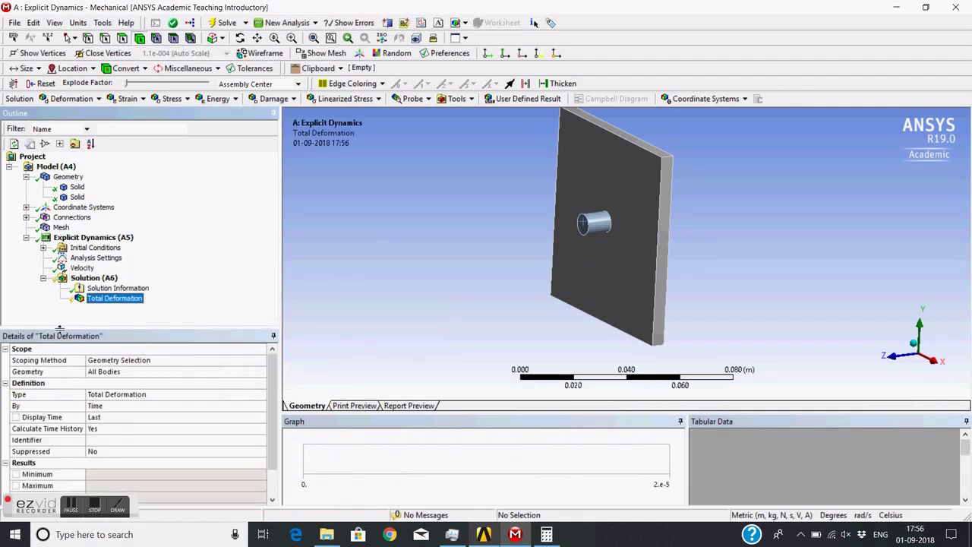
pyautogui.rightClick(97, 302)
pyautogui.click(186, 317)
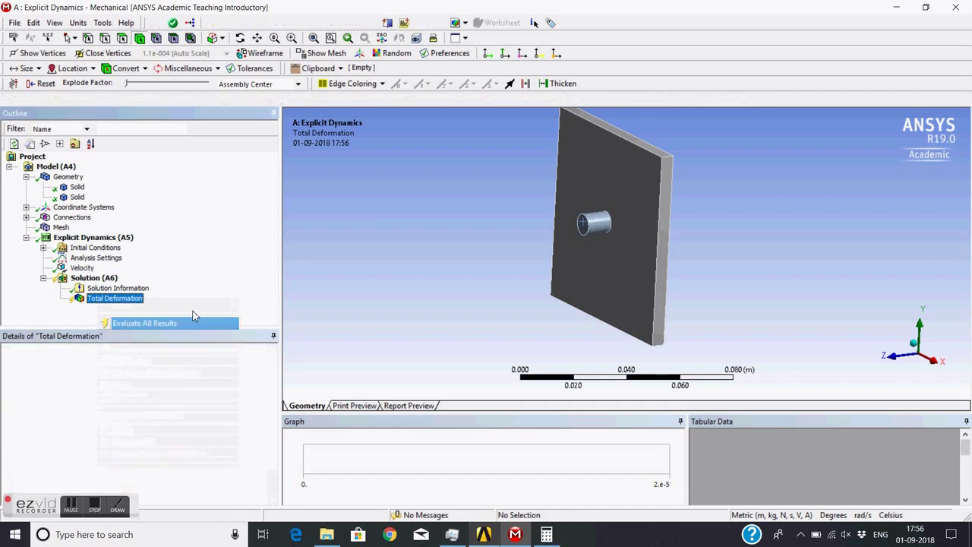
# Play the Total Deformation animation (peak 0.035498 m), viewing it from several angles.
pyautogui.moveTo(517, 202); pyautogui.dragTo(448, 162, button='middle')
pyautogui.moveTo(628, 219); pyautogui.dragTo(546, 232, button='middle')
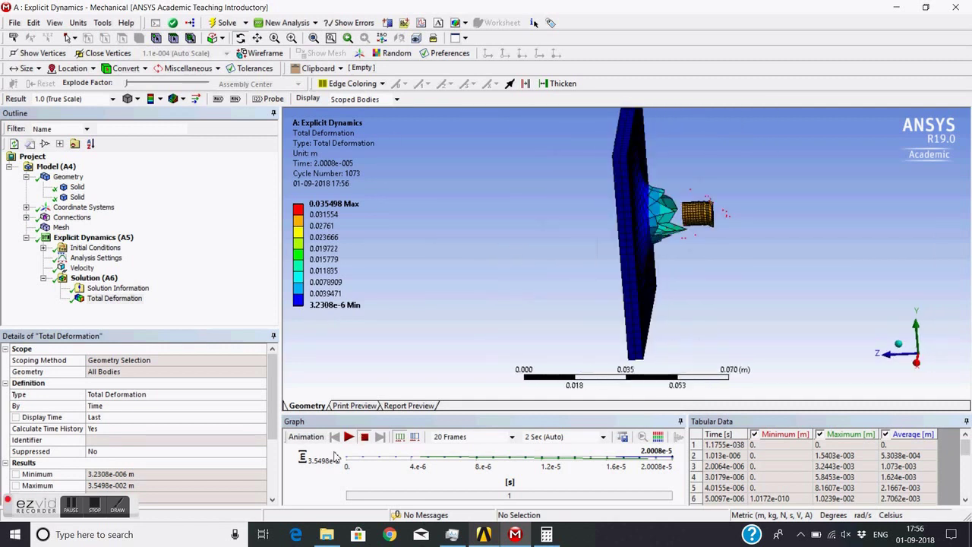
pyautogui.click(347, 438)
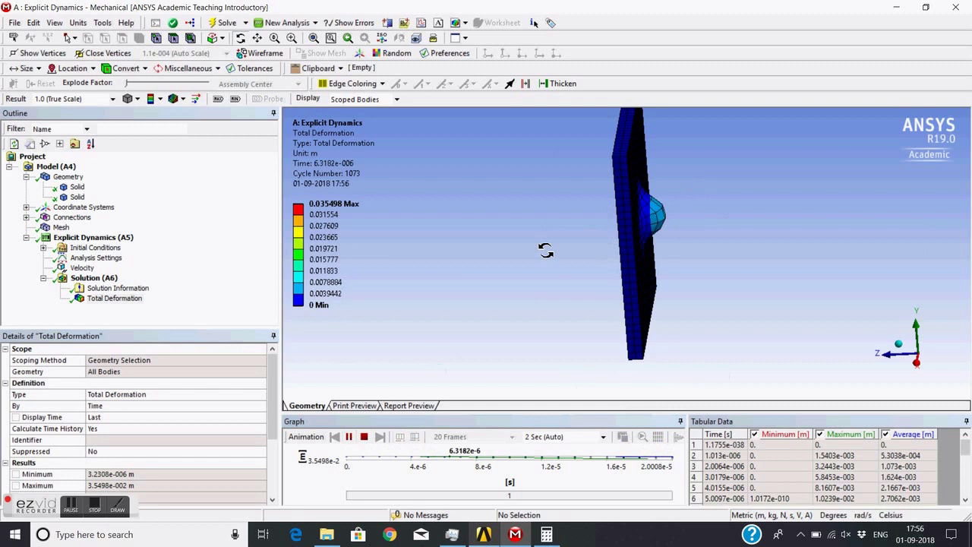
pyautogui.moveTo(514, 239); pyautogui.dragTo(623, 213, button='middle')
pyautogui.moveTo(722, 198); pyautogui.dragTo(548, 256, button='middle')
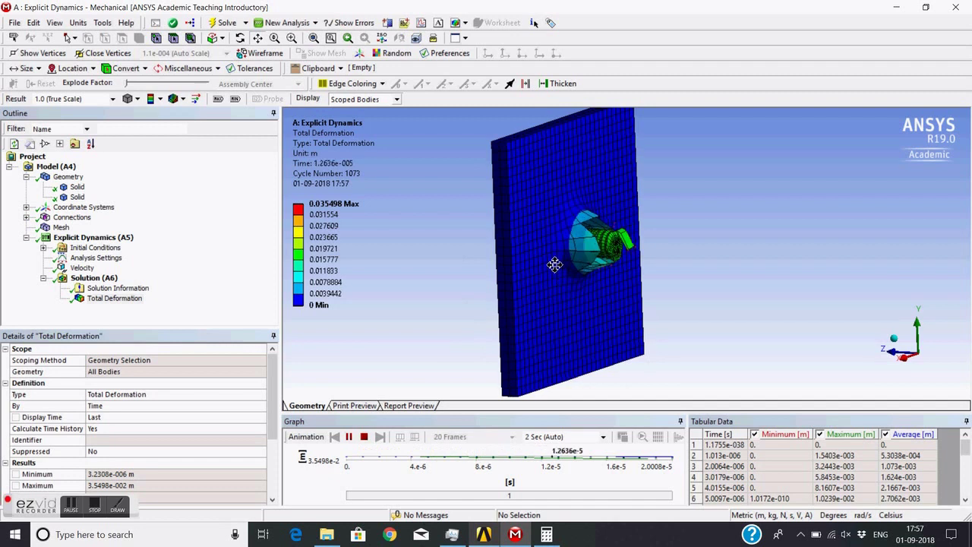
pyautogui.moveTo(555, 264); pyautogui.dragTo(521, 263, button='middle')
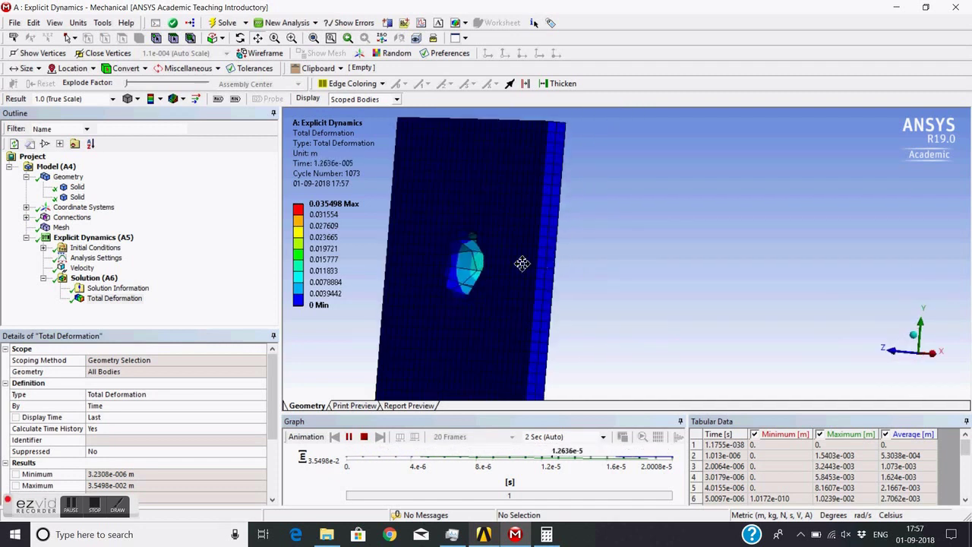
# Insert an Equivalent (von-Mises) Stress result under Solution.
pyautogui.click(97, 279)
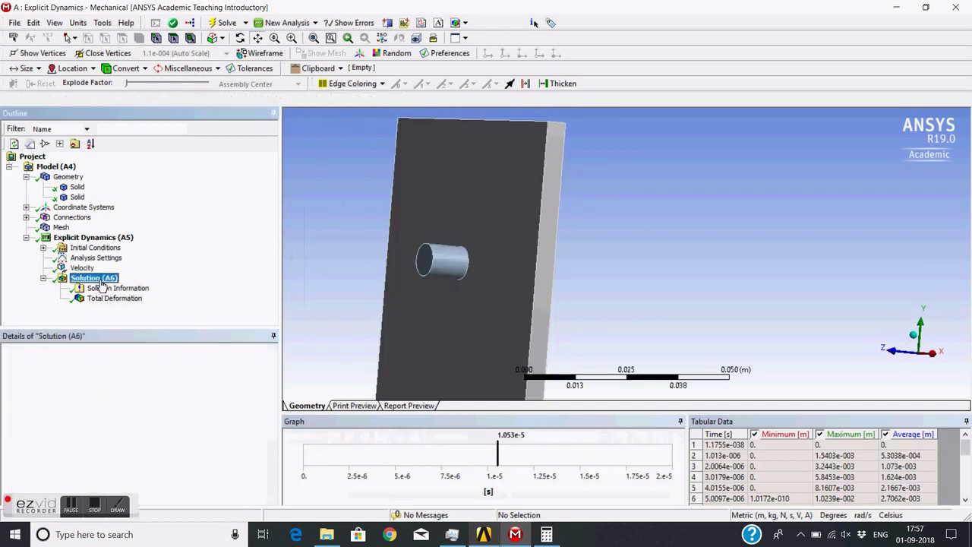
pyautogui.rightClick(101, 282)
pyautogui.moveTo(122, 288)
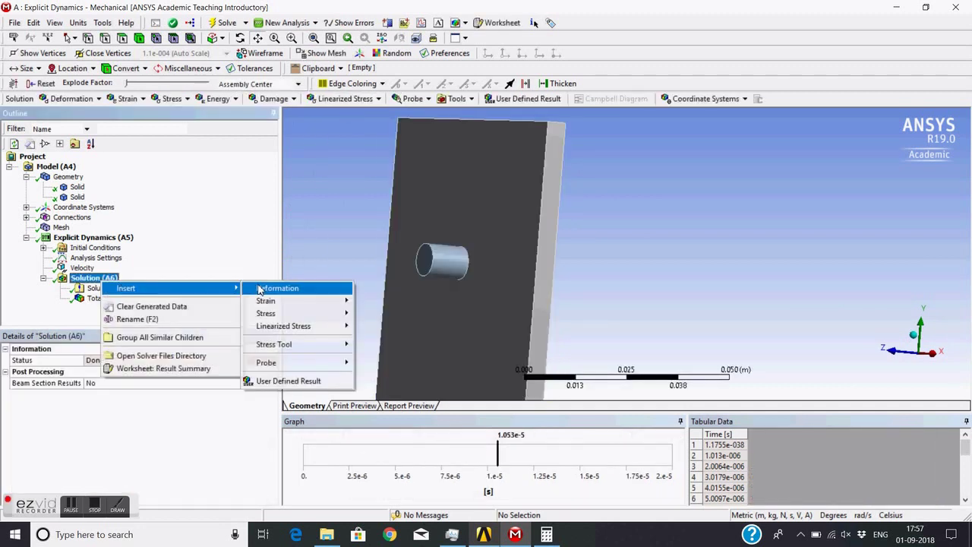
pyautogui.moveTo(274, 313)
pyautogui.click(381, 312)
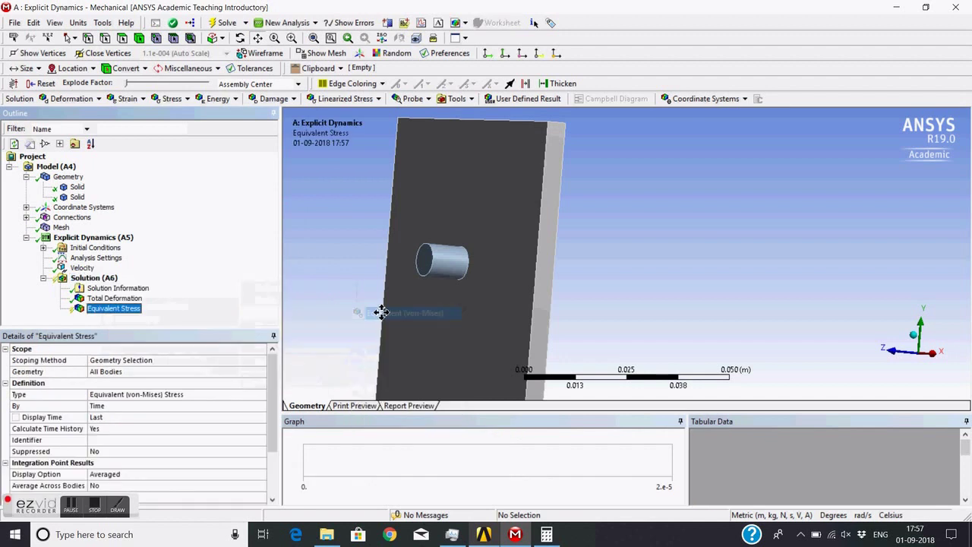
# Scope the Equivalent Stress result's geometry to the plate body only.
pyautogui.click(106, 371)
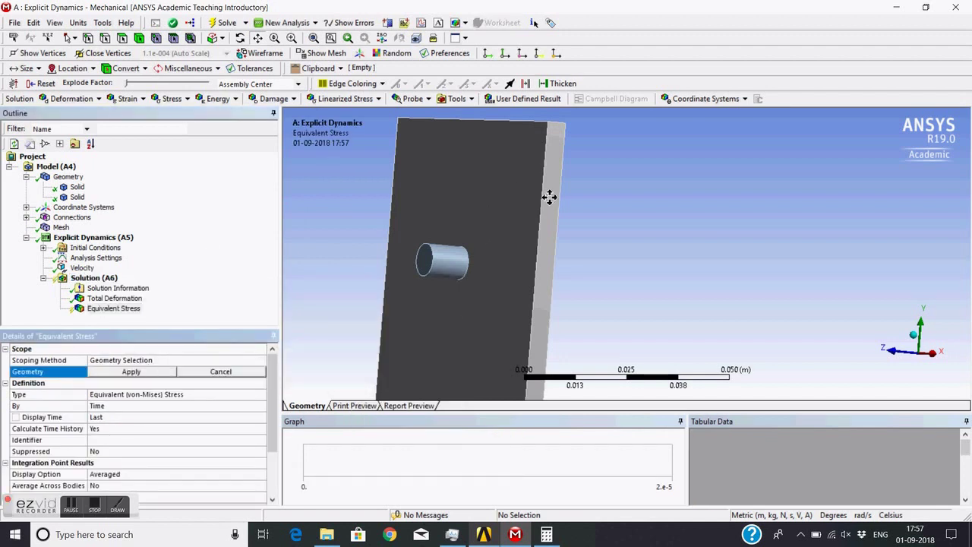
pyautogui.click(428, 176)
pyautogui.click(130, 371)
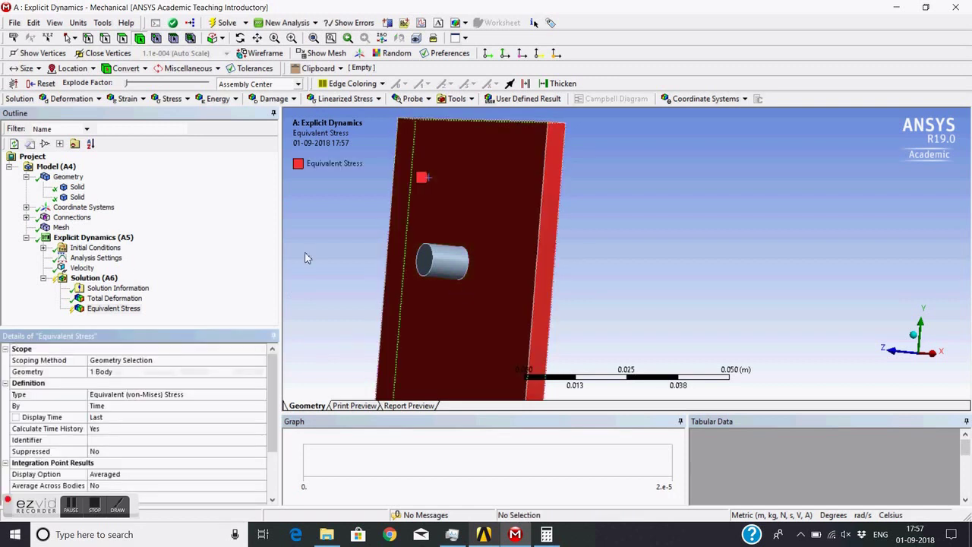
pyautogui.click(122, 309)
pyautogui.rightClick(121, 309)
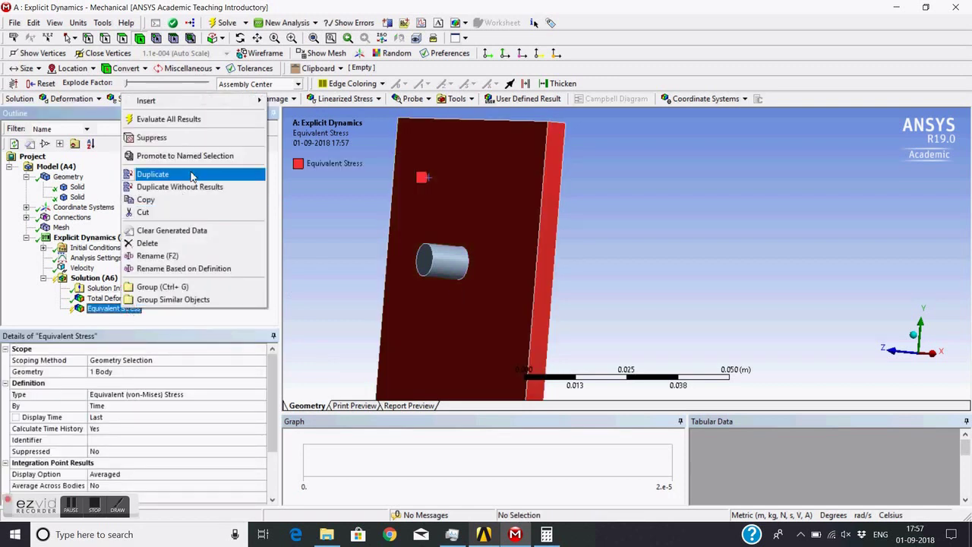
# Evaluate the plate's Equivalent Stress (peak 1.0866e9 Pa) and play its animation from several angles.
pyautogui.click(196, 121)
pyautogui.moveTo(480, 237)
pyautogui.mouseDown(button='middle')
pyautogui.moveTo(483, 256)
pyautogui.moveTo(476, 237)
pyautogui.mouseUp(button='middle')
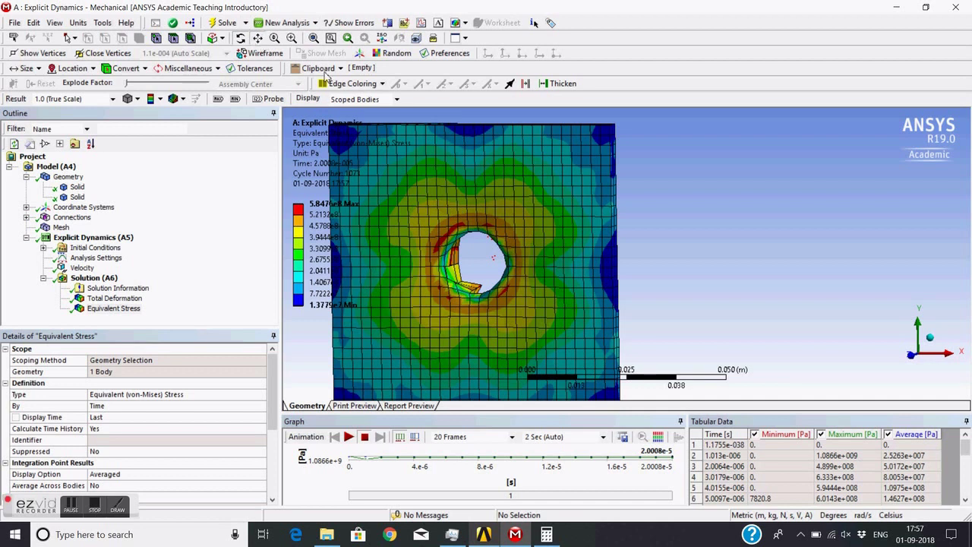
pyautogui.moveTo(342, 121); pyautogui.dragTo(322, 131, button='middle')
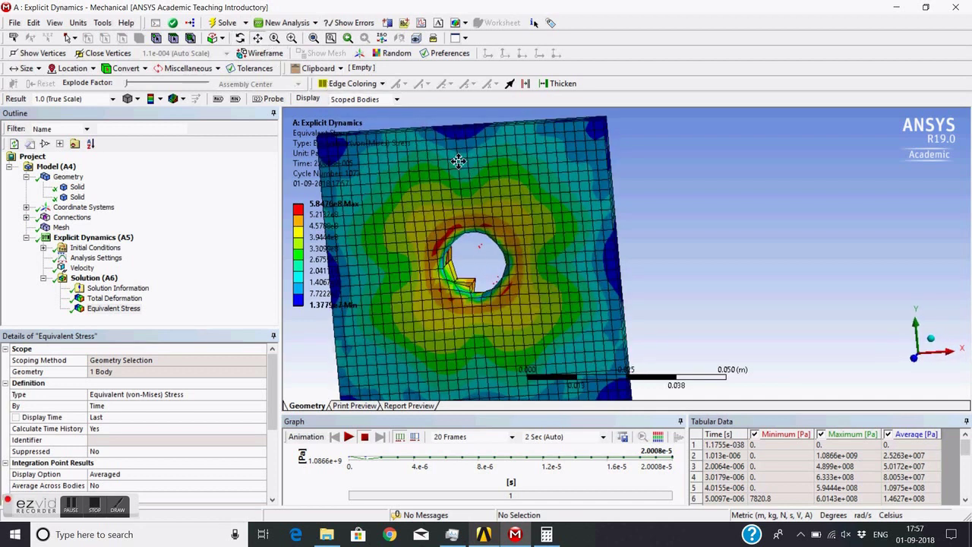
pyautogui.moveTo(459, 161); pyautogui.dragTo(309, 216, button='middle')
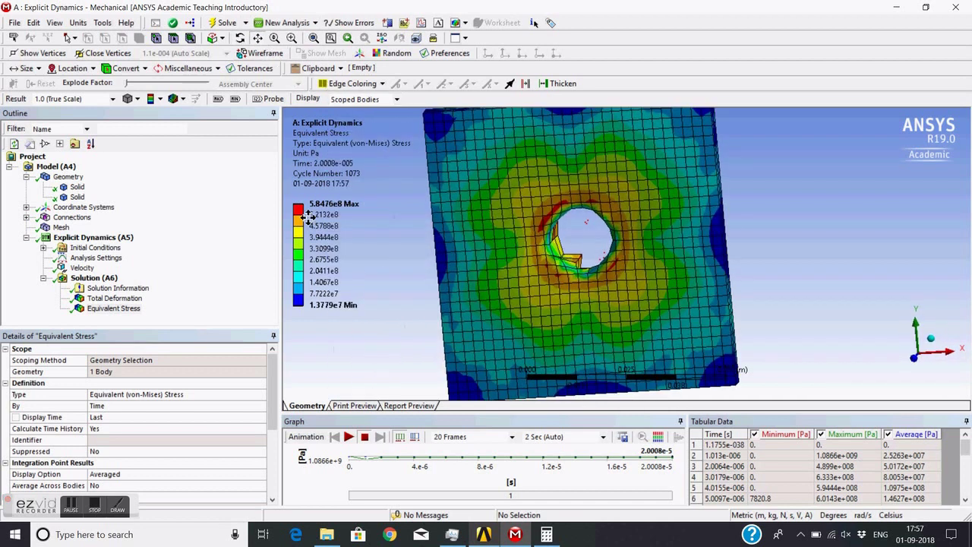
pyautogui.click(349, 436)
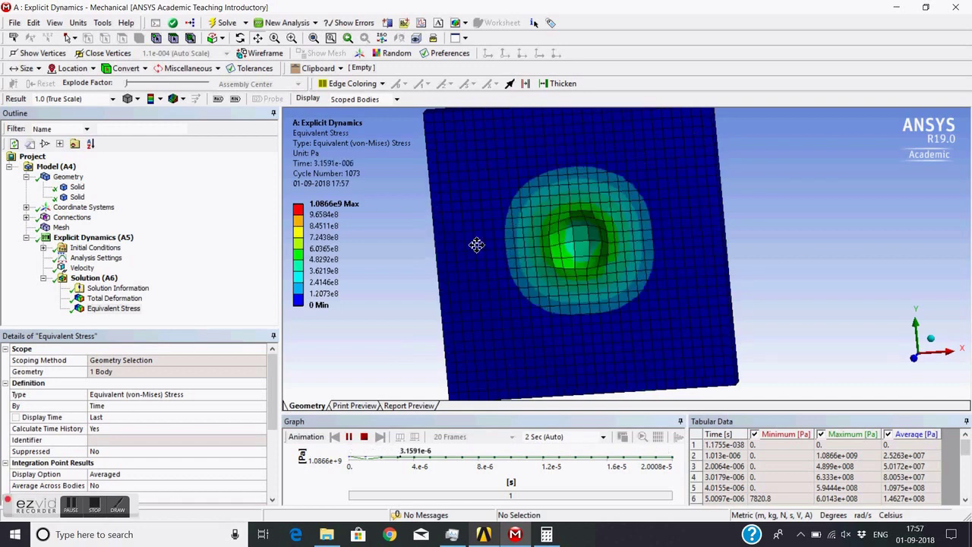
pyautogui.moveTo(476, 244); pyautogui.dragTo(600, 227)
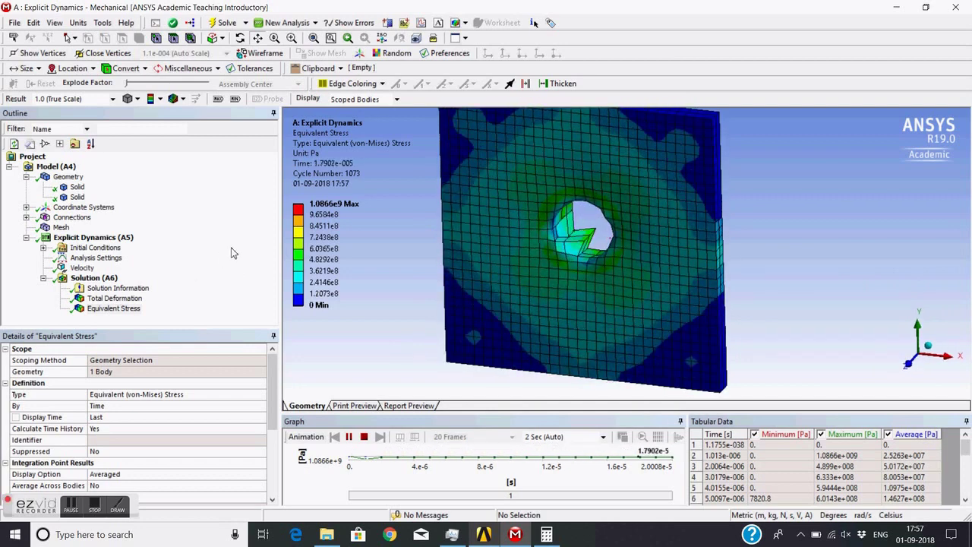
pyautogui.moveTo(666, 186)
pyautogui.mouseDown()
pyautogui.moveTo(590, 163)
pyautogui.moveTo(639, 199)
pyautogui.moveTo(664, 199)
pyautogui.mouseUp()
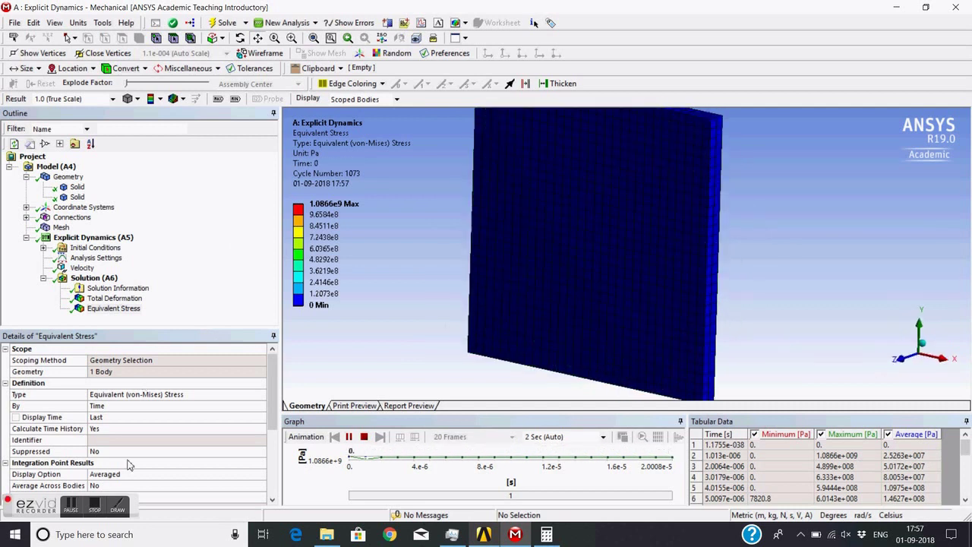